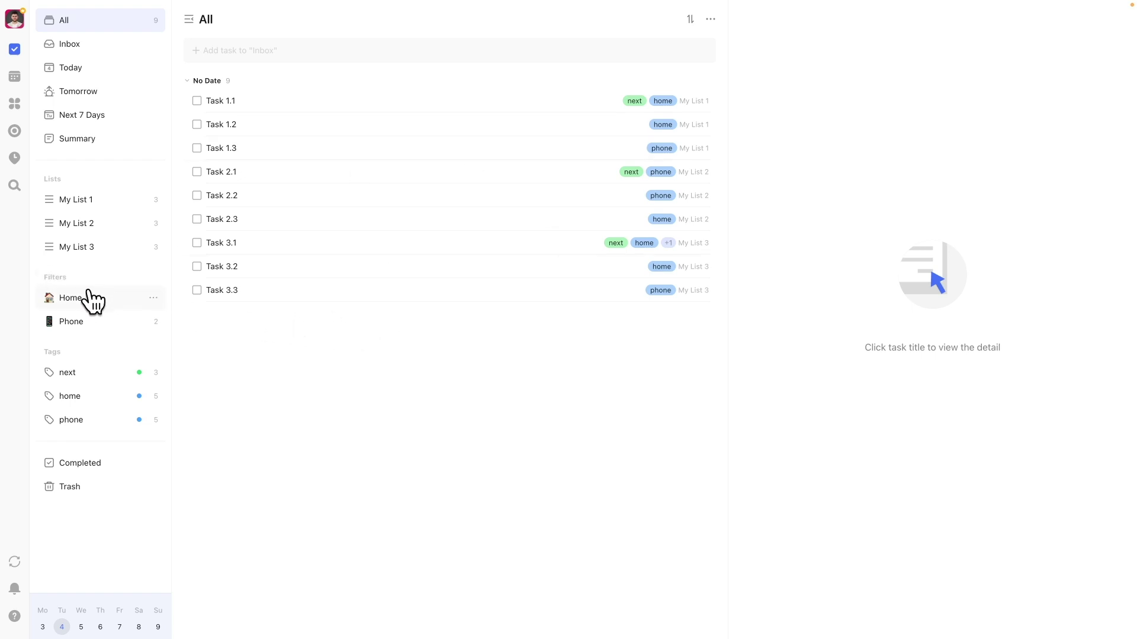
View the Home filter's tasks, briefly comparing them with all nine tasks
click(135, 306)
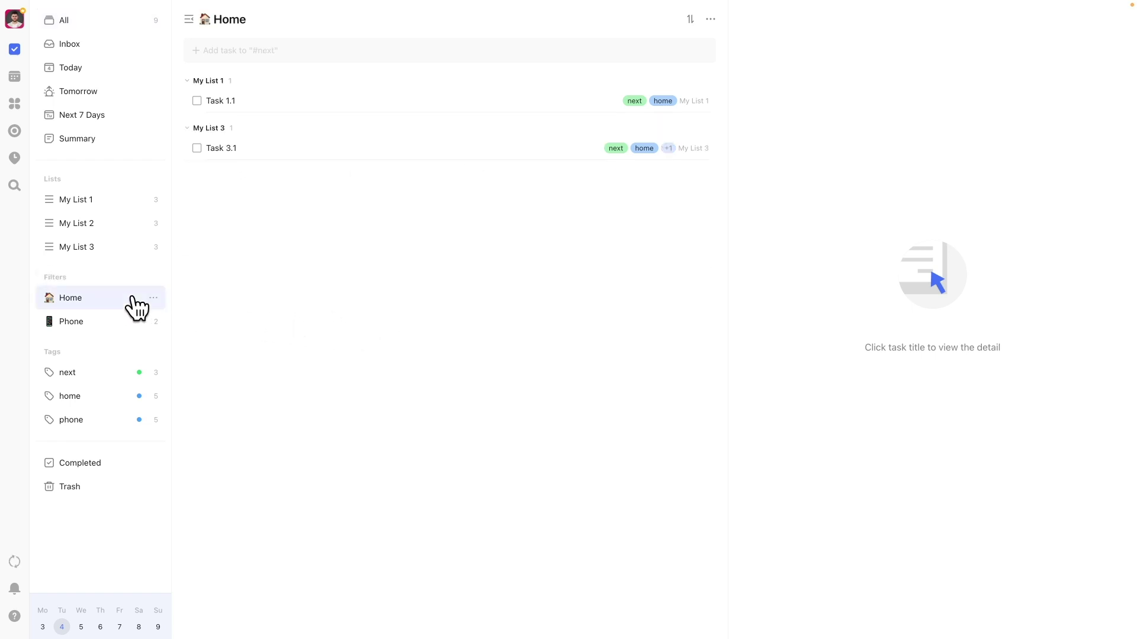
click(95, 24)
click(105, 298)
Edit the Home filter's advanced rule and add an AND connector after home
right_click(151, 302)
click(183, 314)
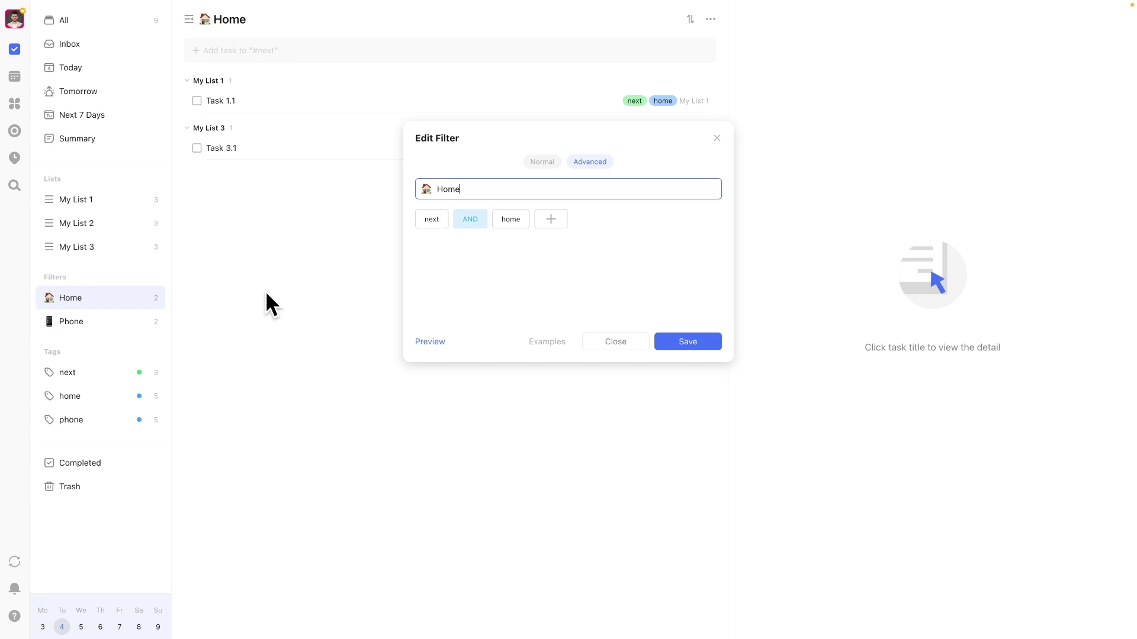
click(550, 163)
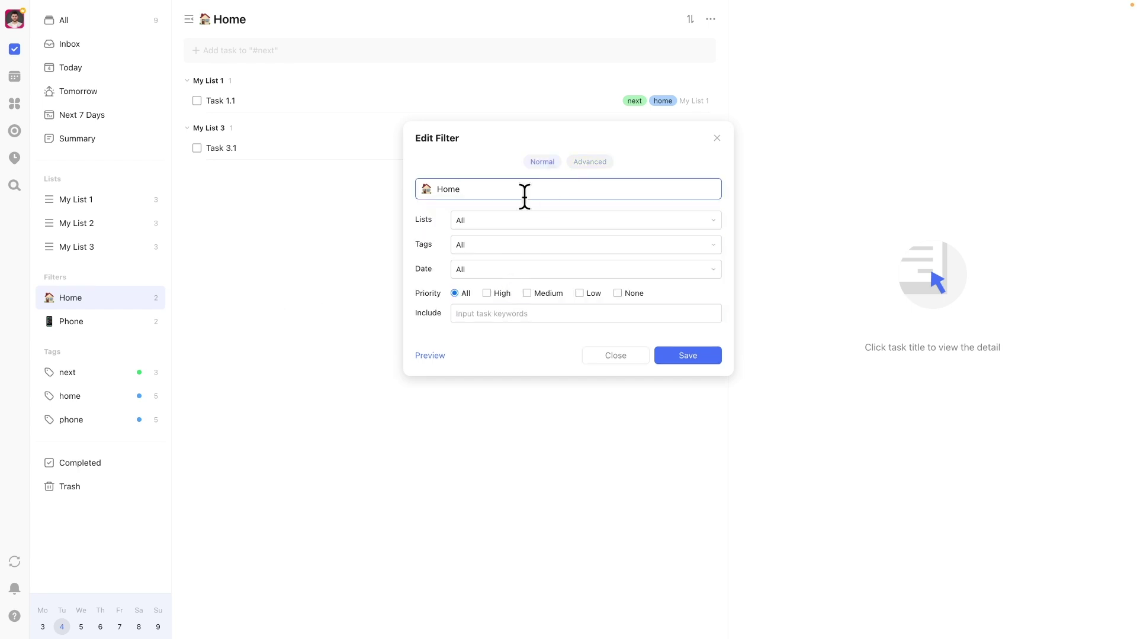
click(588, 164)
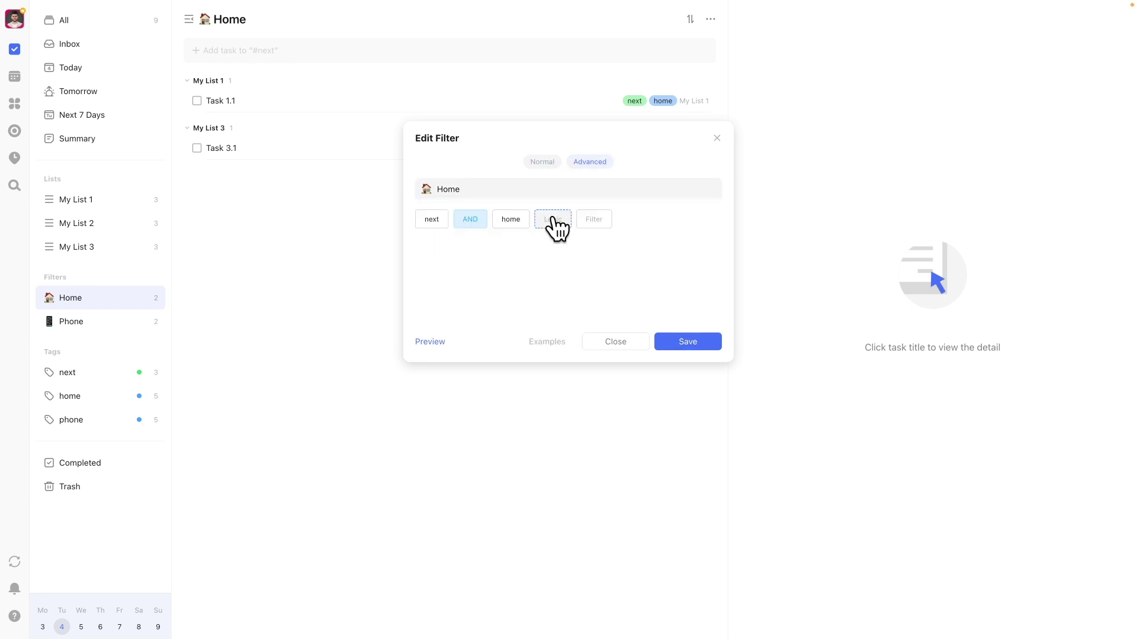
click(554, 224)
click(551, 237)
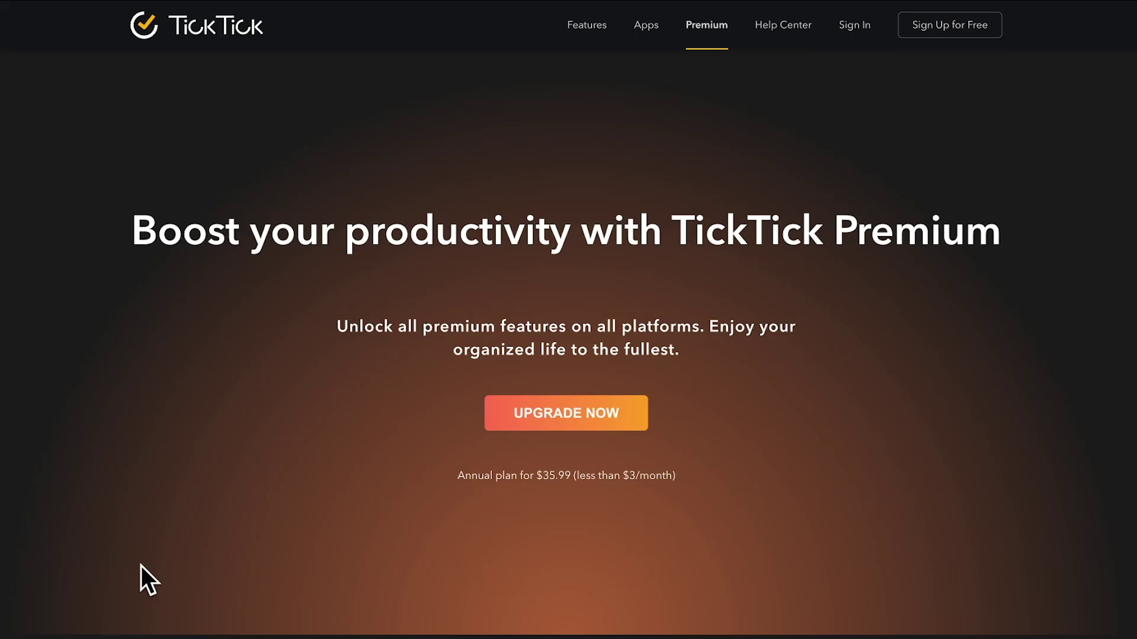
Start the Premium upgrade and expand the Yearly $35.99 and Monthly $3.99 plan choices
click(563, 423)
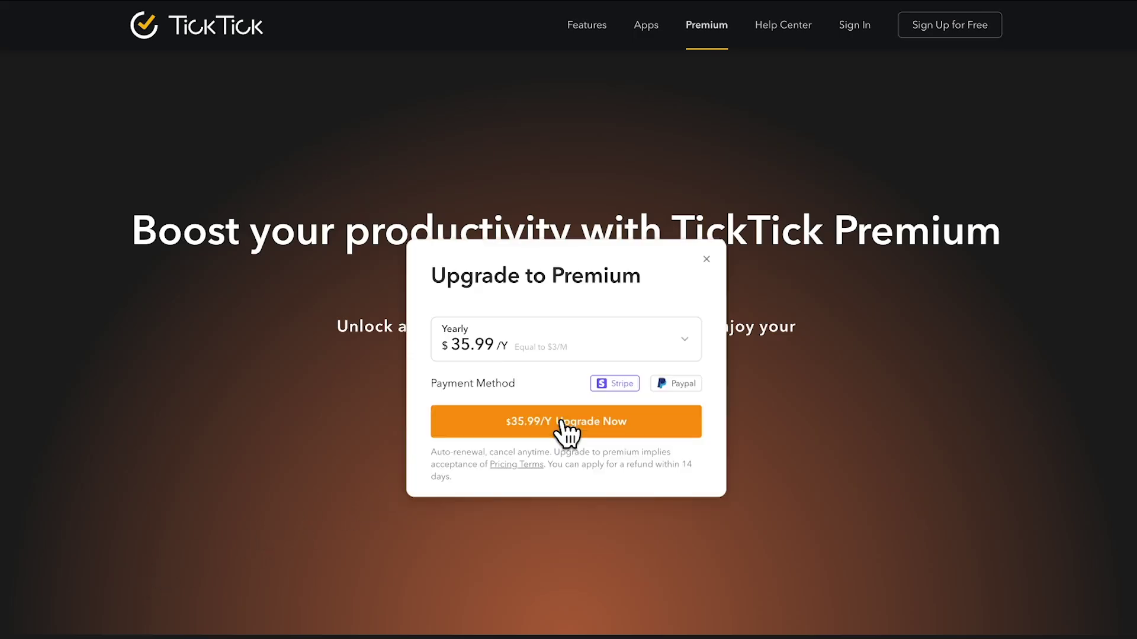
click(609, 363)
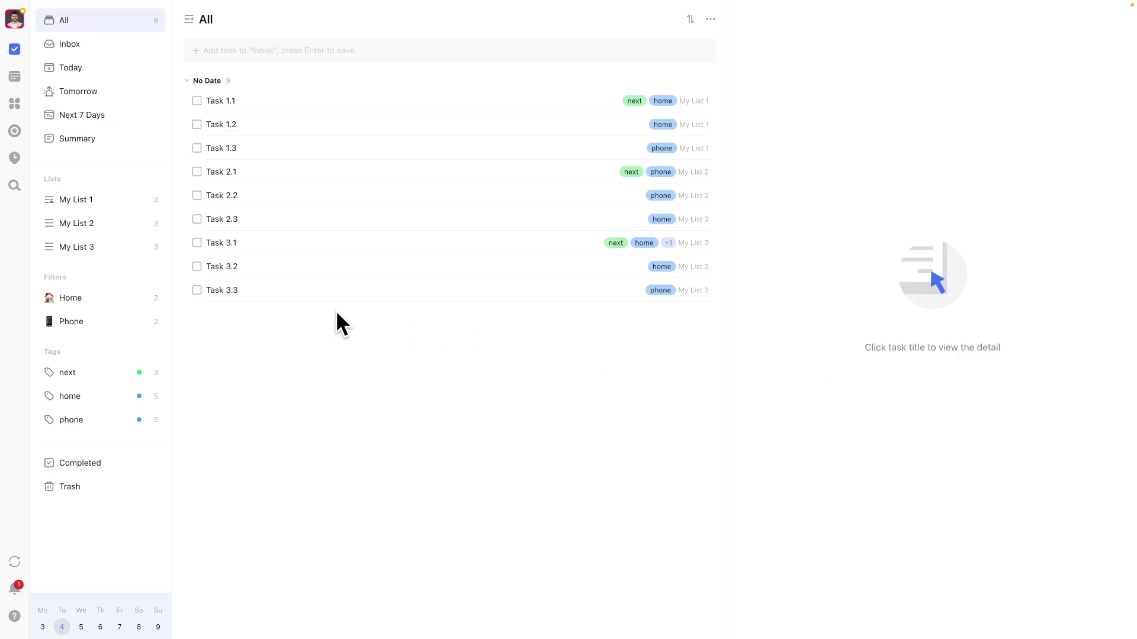
Create a new filter named 'My Filter' with a grinning smiley icon
mouse_move(154, 279)
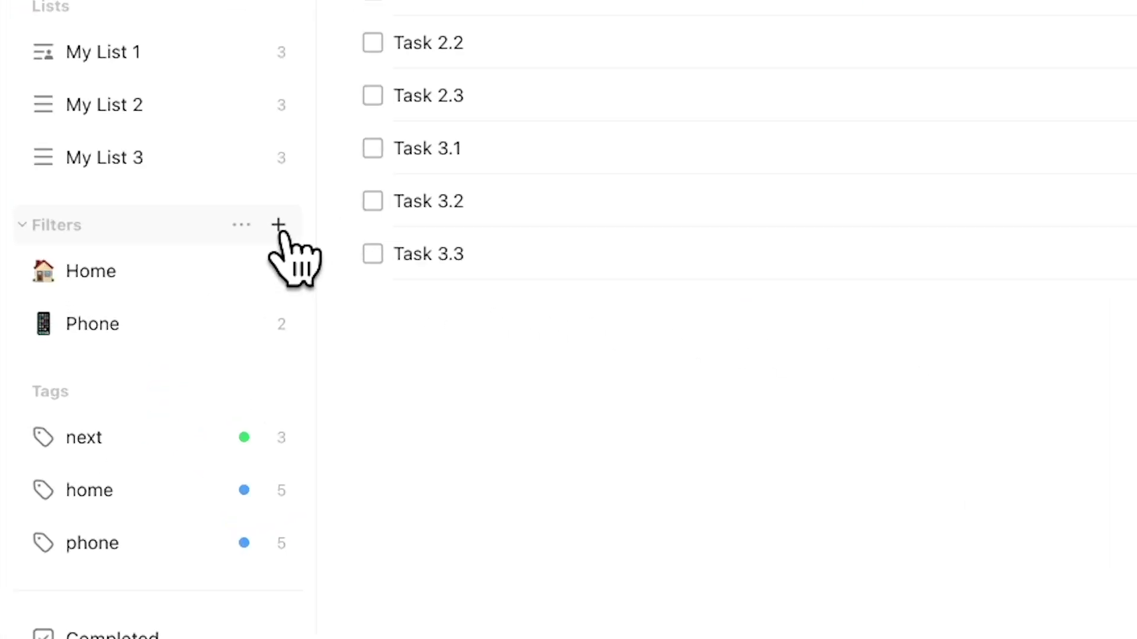
click(277, 225)
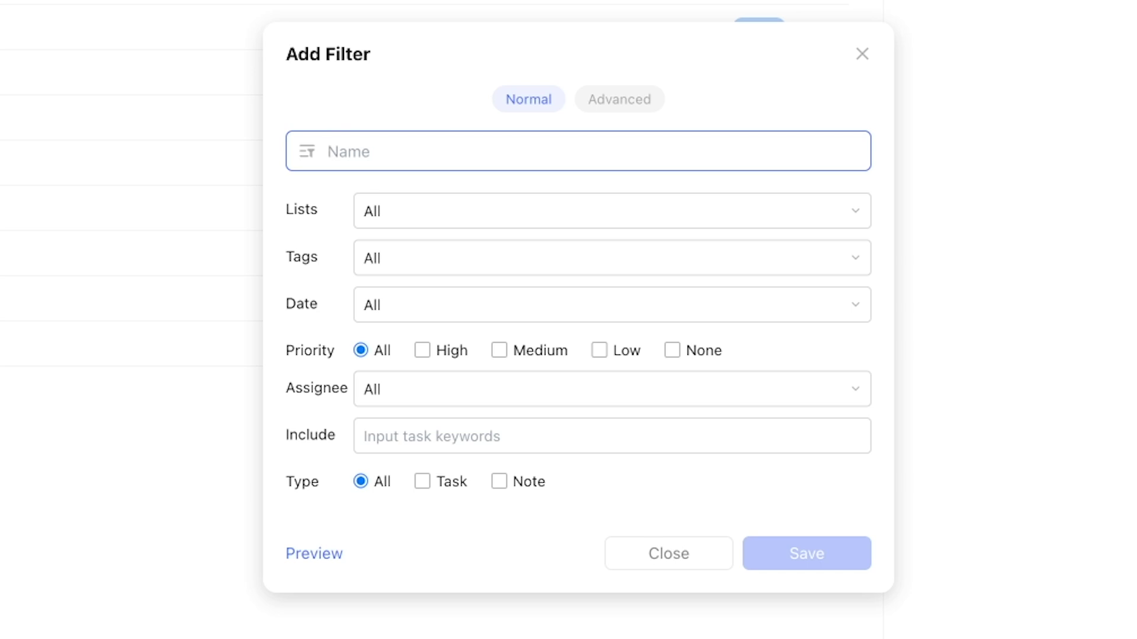
text(My Filter)
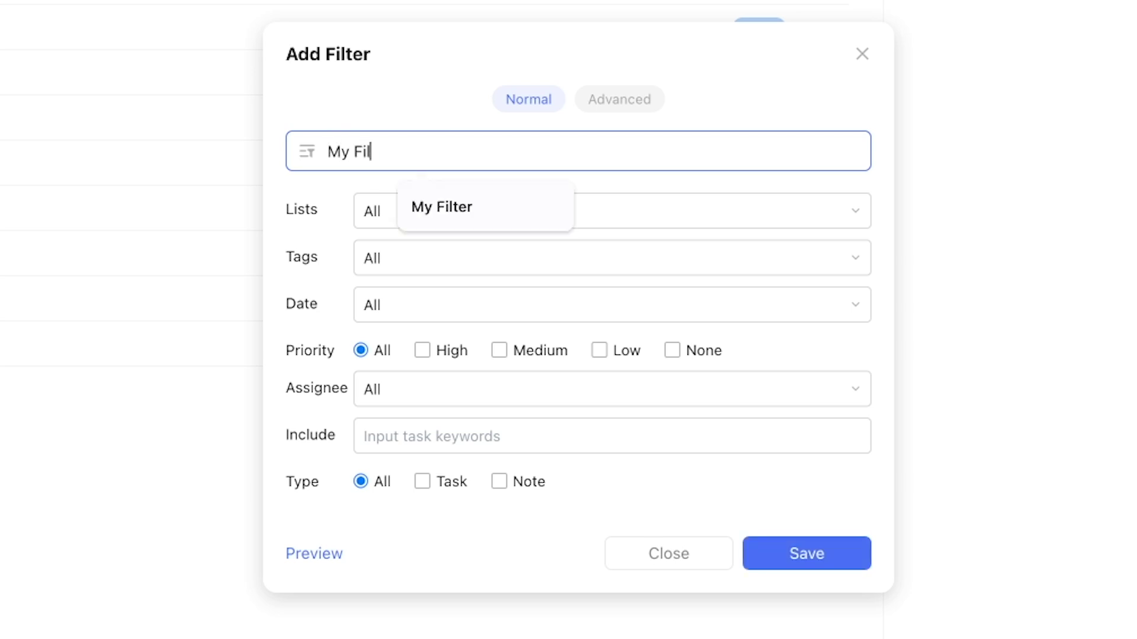
click(307, 151)
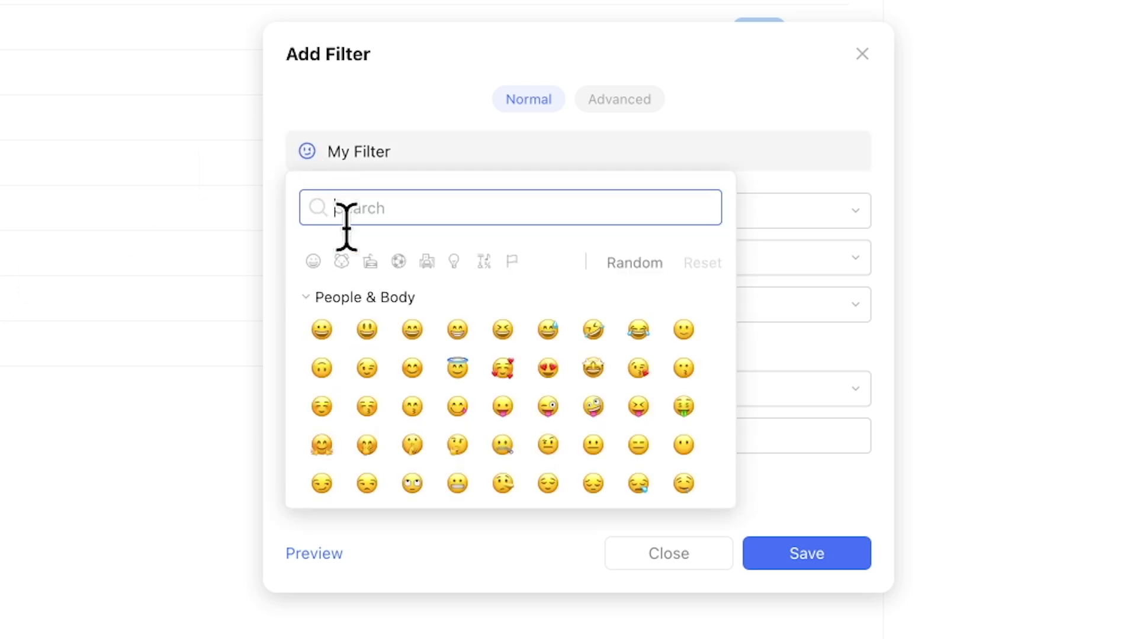
click(322, 330)
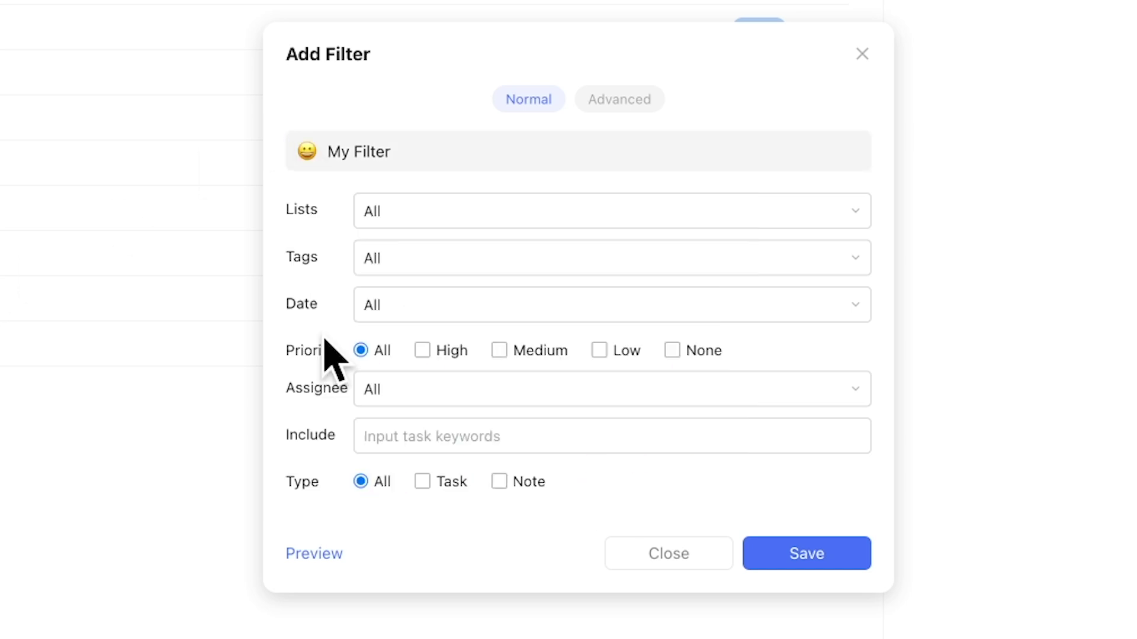
Restrict the filter's Lists to My List 1 and My List 2
click(805, 219)
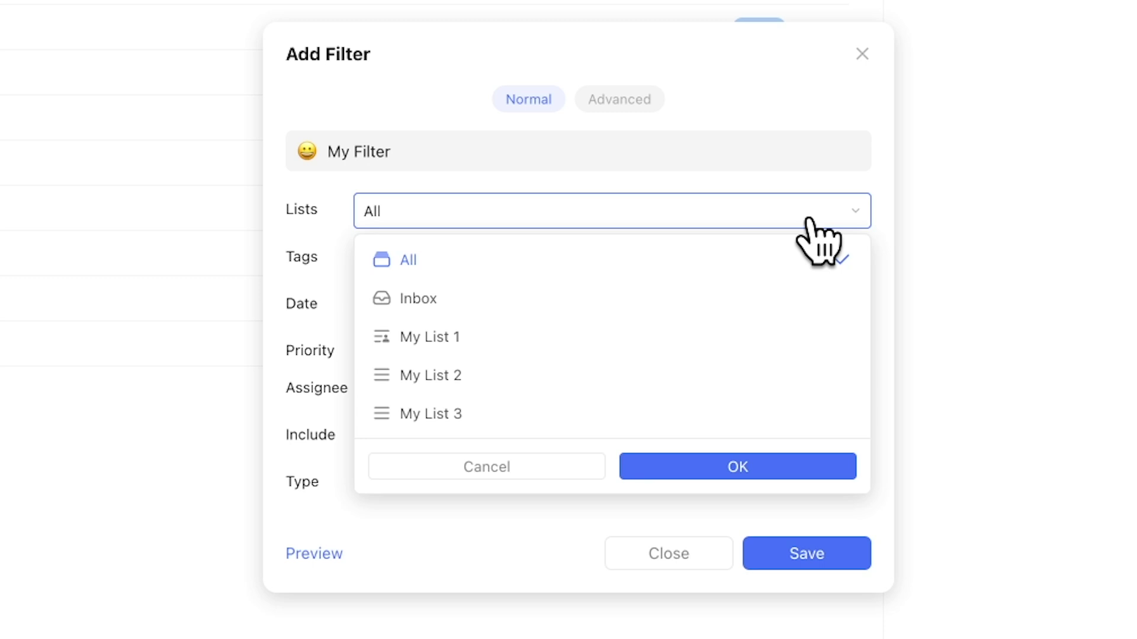
click(693, 332)
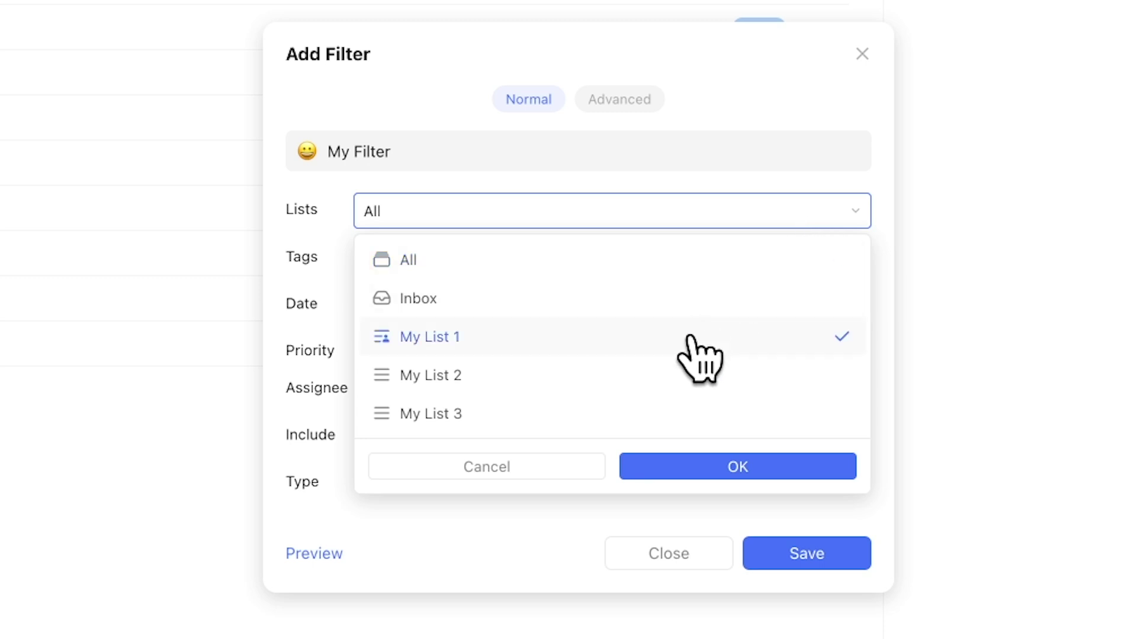
click(678, 366)
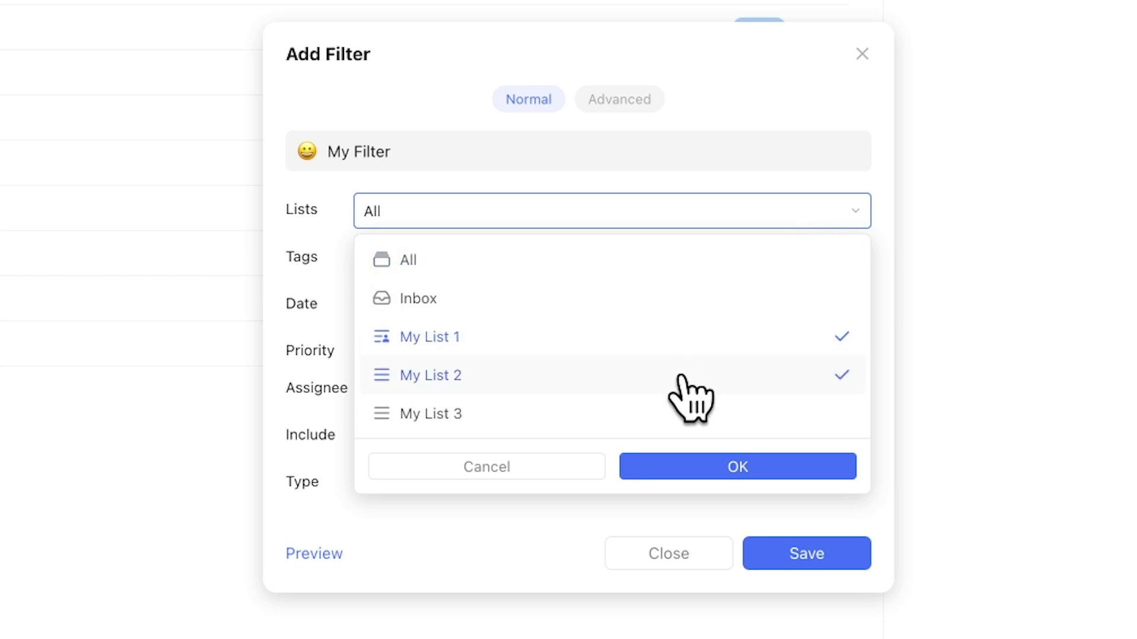
click(701, 466)
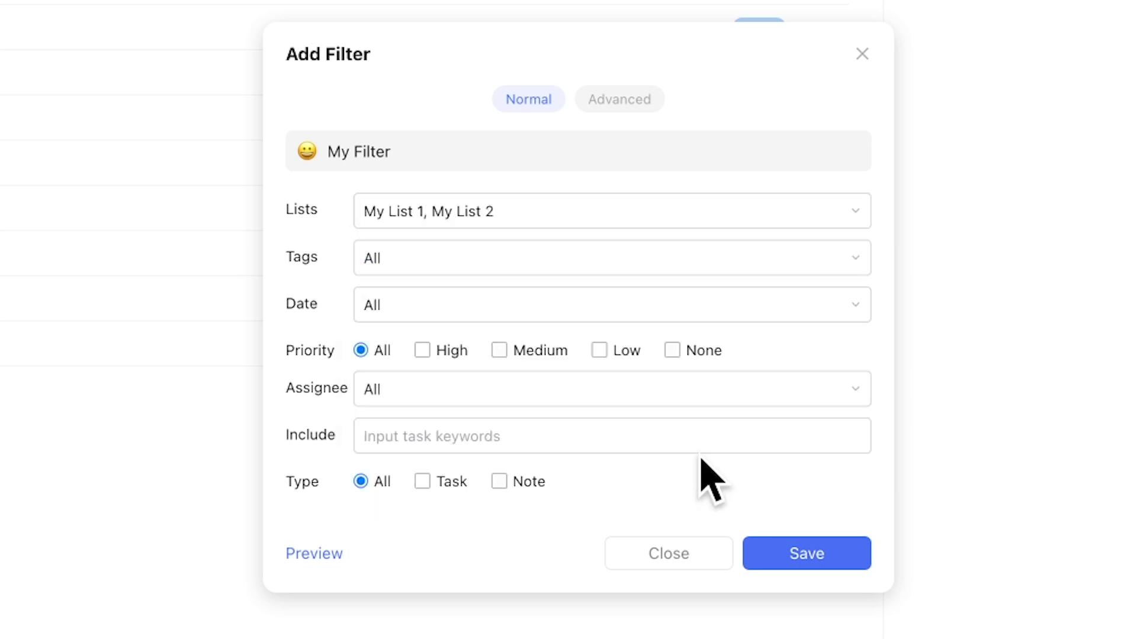
Set the filter's Tags to No Tags and With Tags, after trying next and home
click(530, 267)
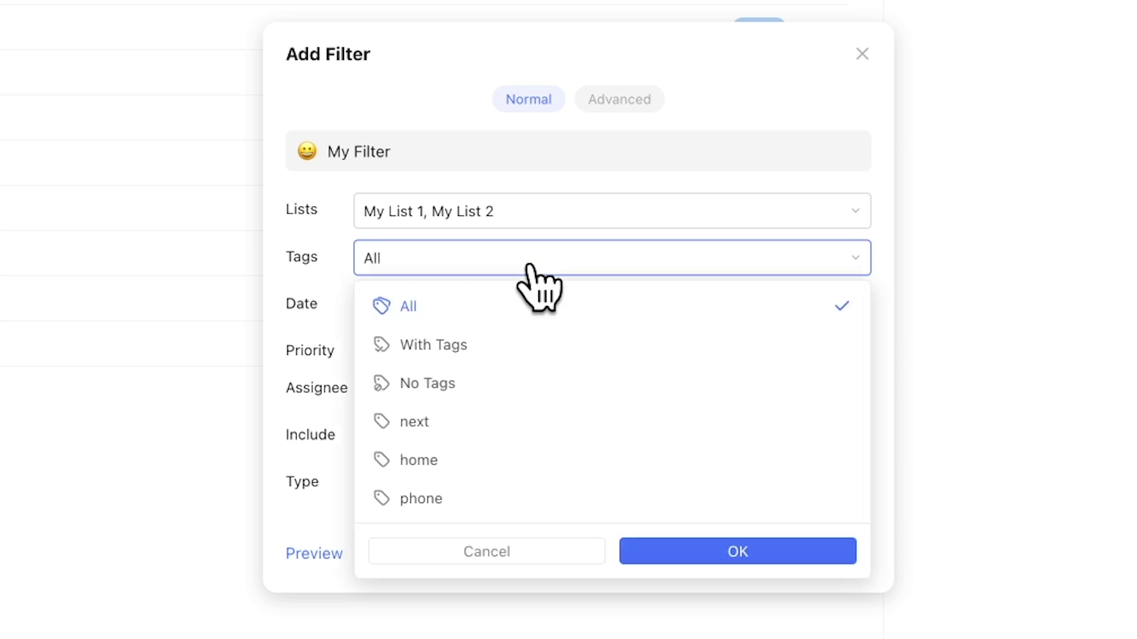
click(520, 423)
click(519, 457)
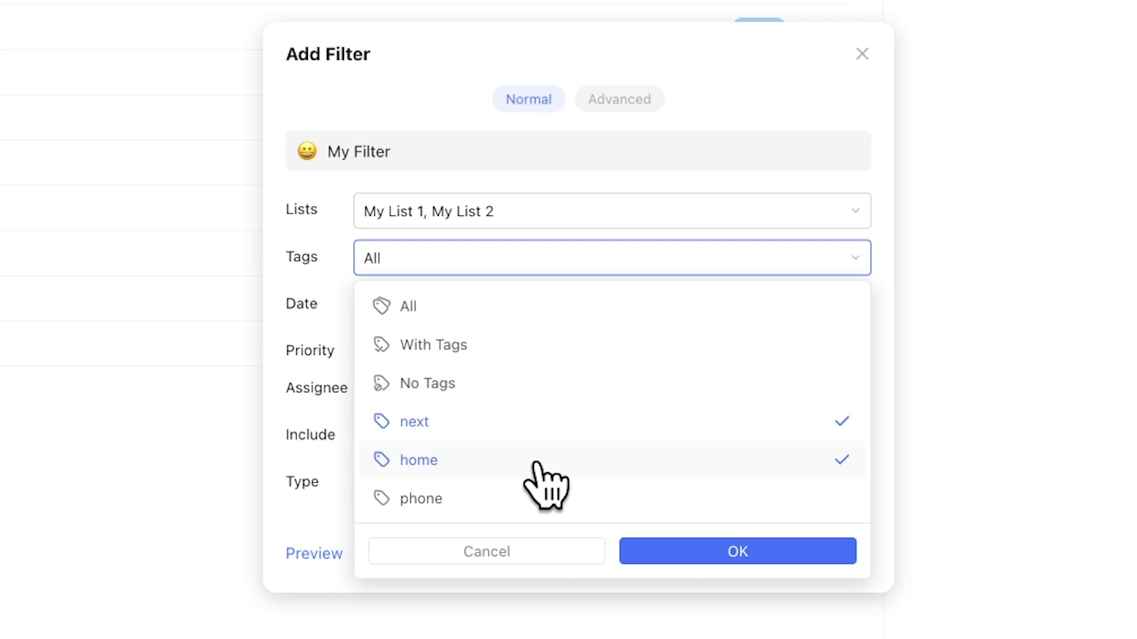
click(536, 464)
click(522, 424)
click(508, 388)
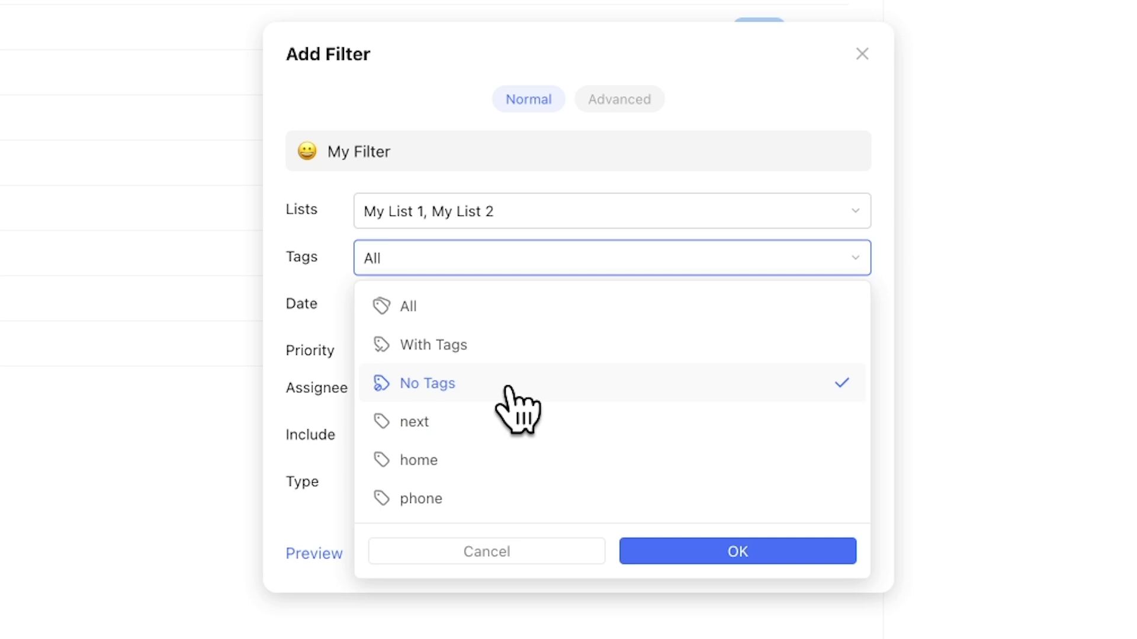
click(511, 354)
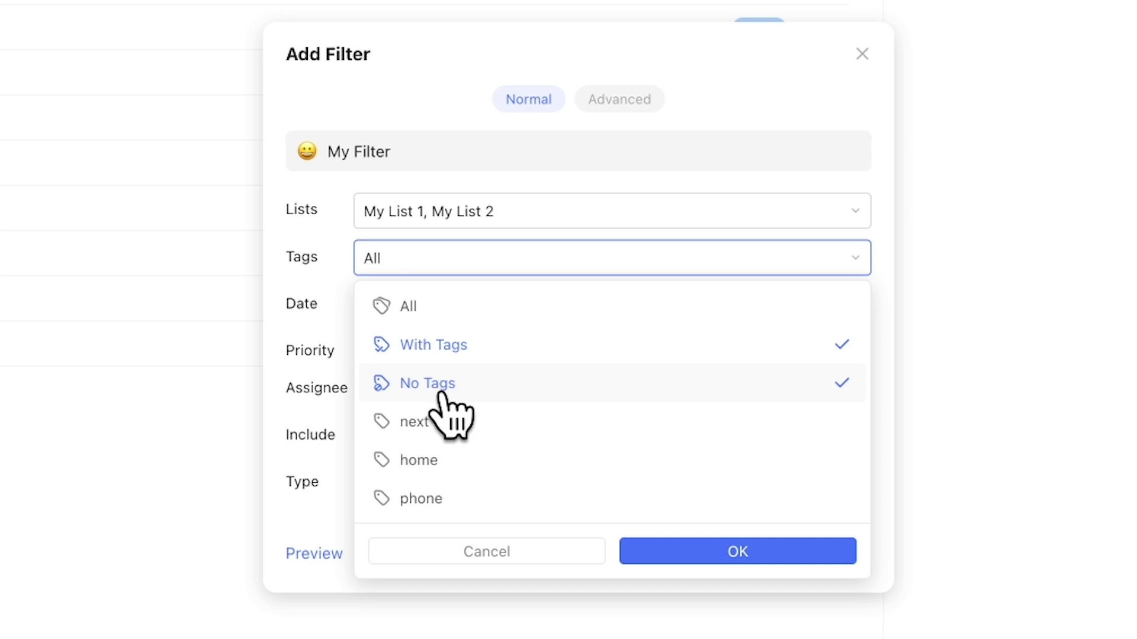
click(707, 553)
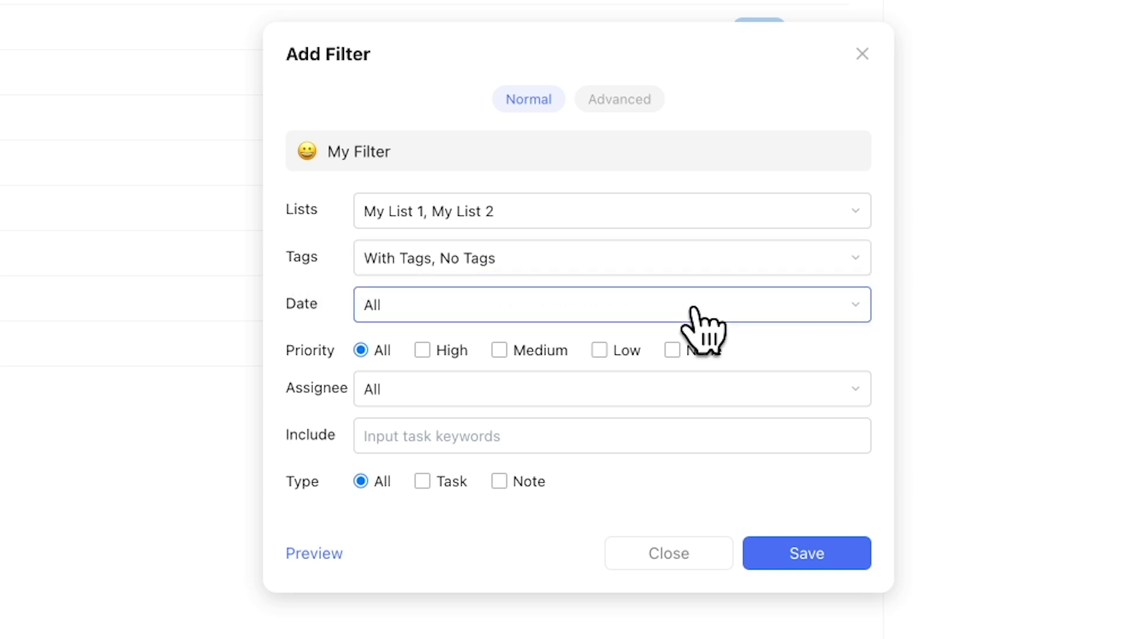
Browse the filter's Date choices and close them, leaving Date at All
click(829, 317)
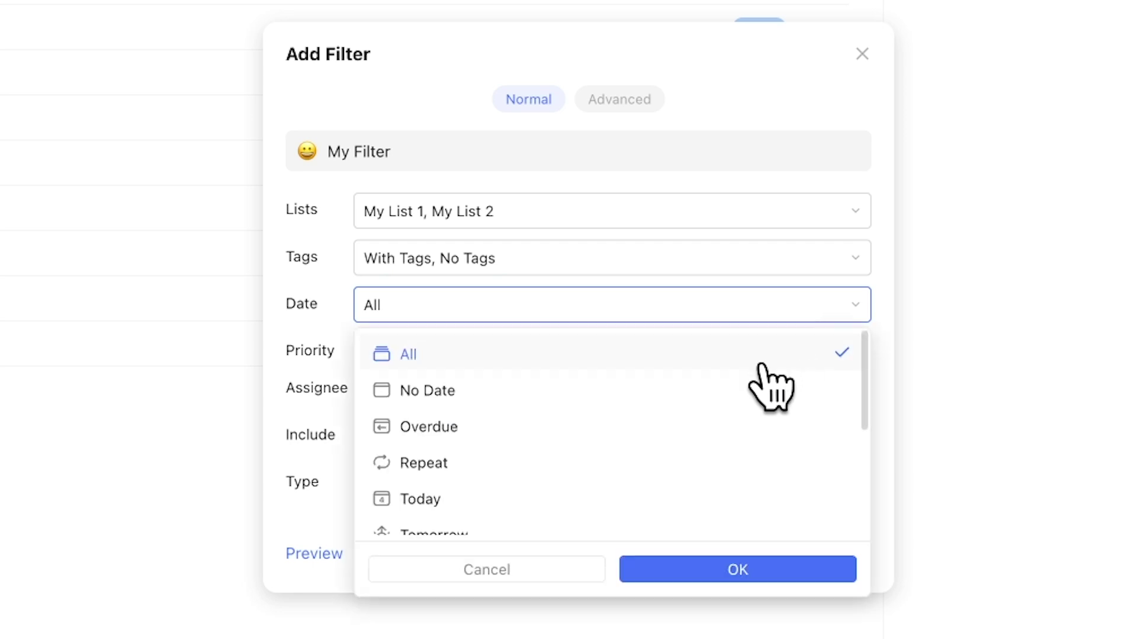
scroll(718, 393, down, 2)
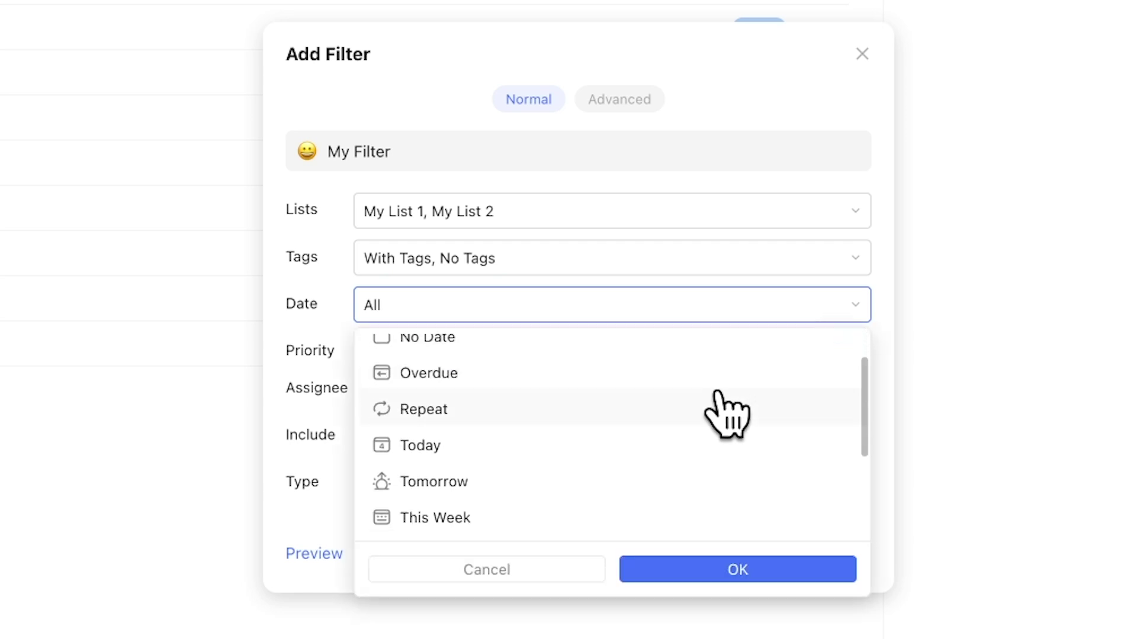
scroll(718, 393, down, 3)
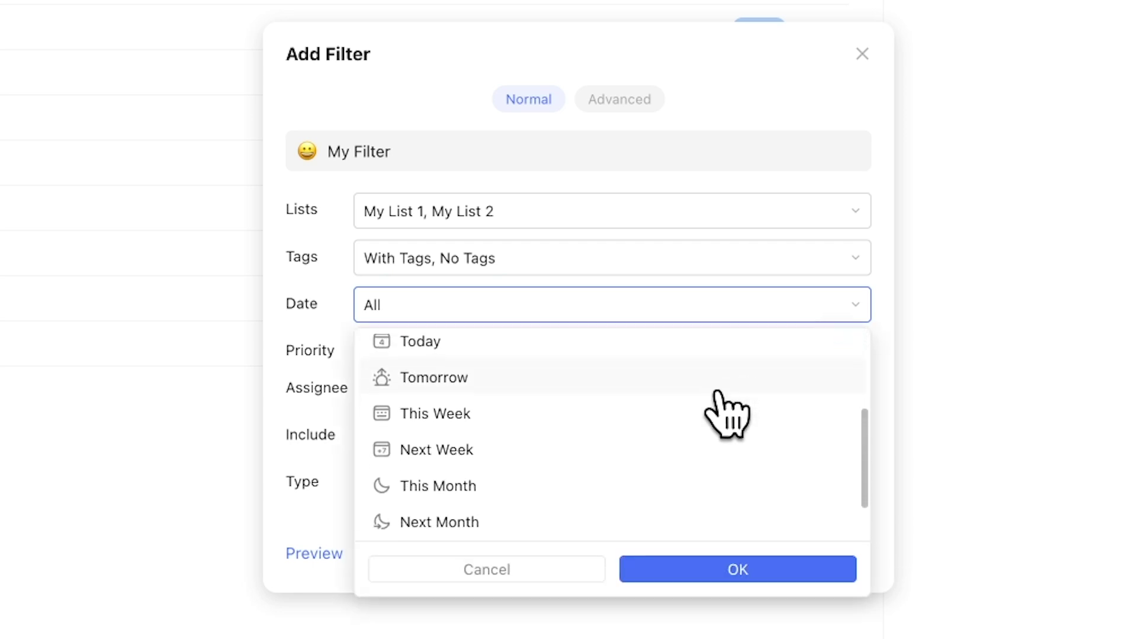
scroll(718, 393, up, 3)
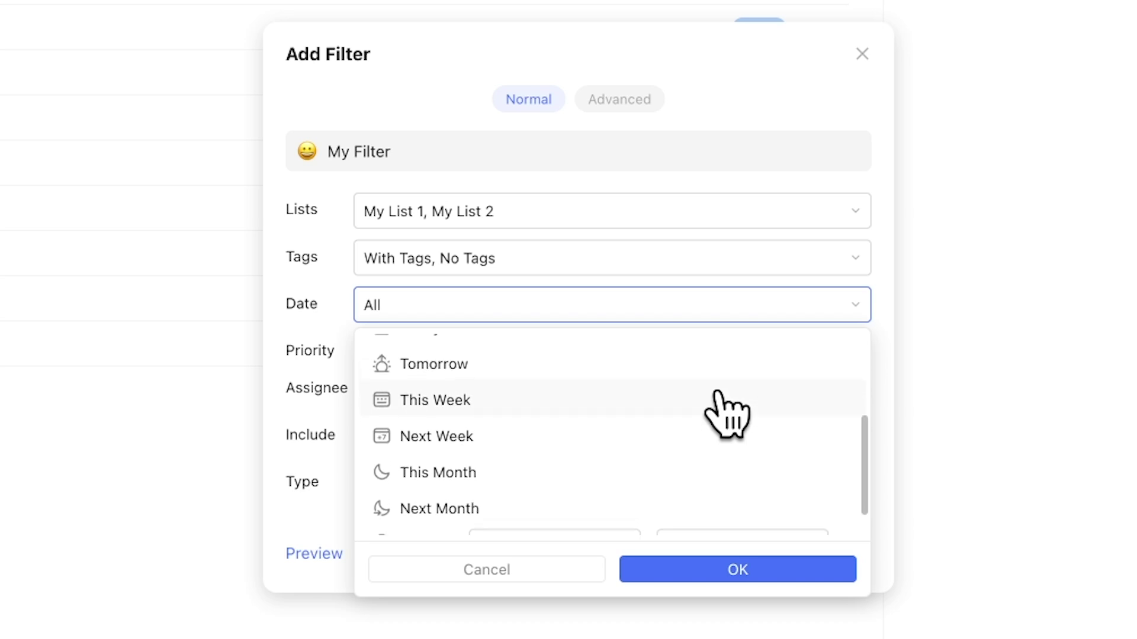
scroll(718, 393, up, 2)
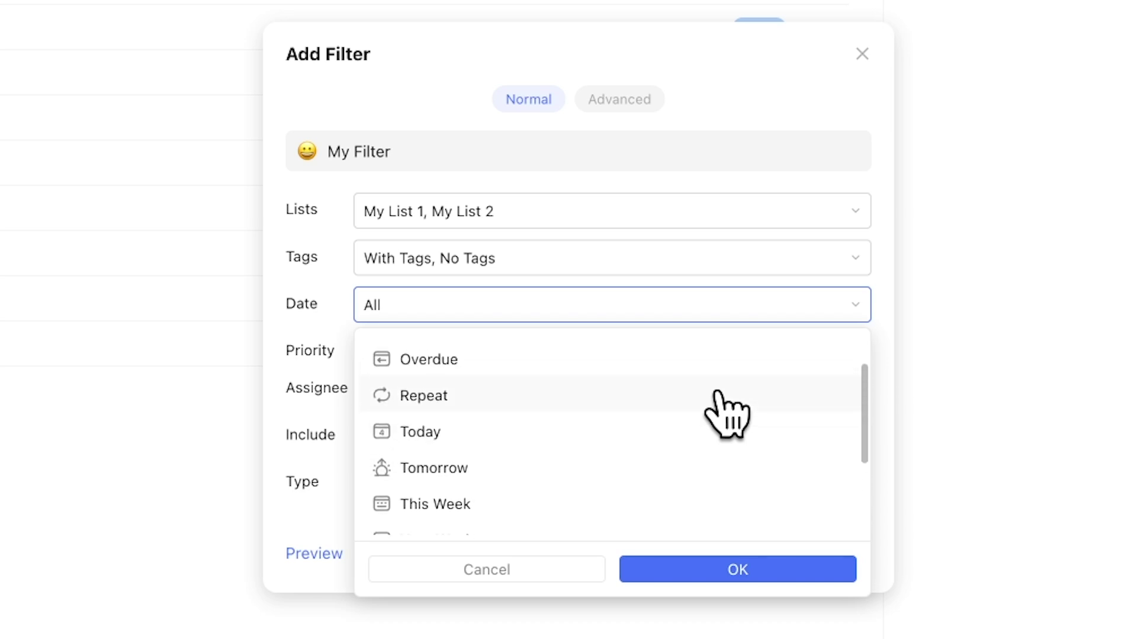
scroll(727, 415, up, 1)
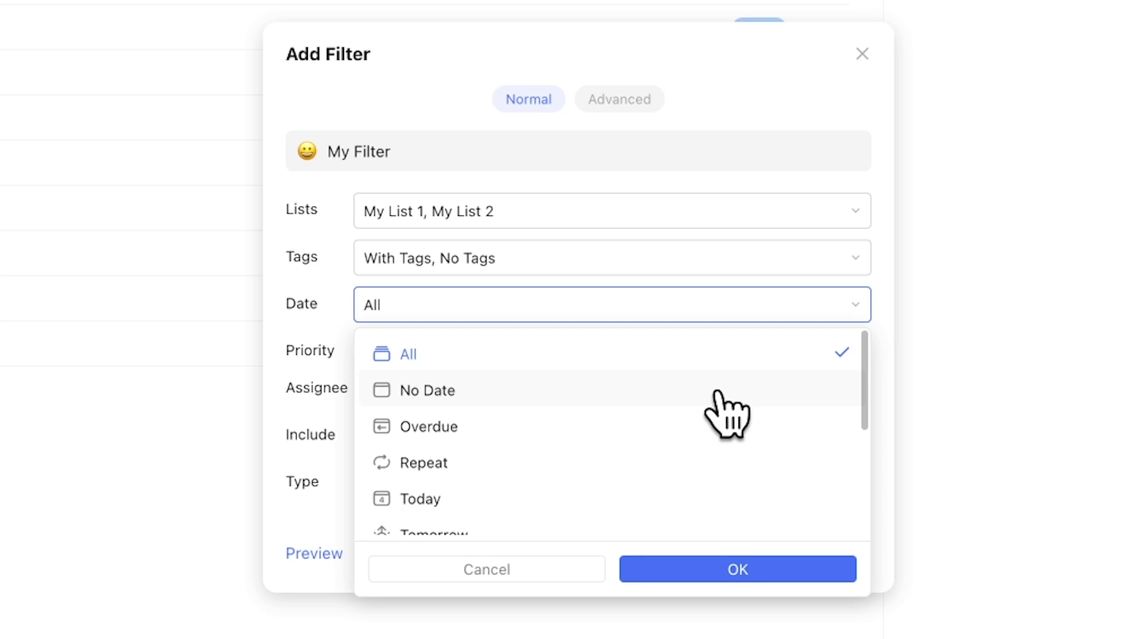
scroll(726, 415, down, 5)
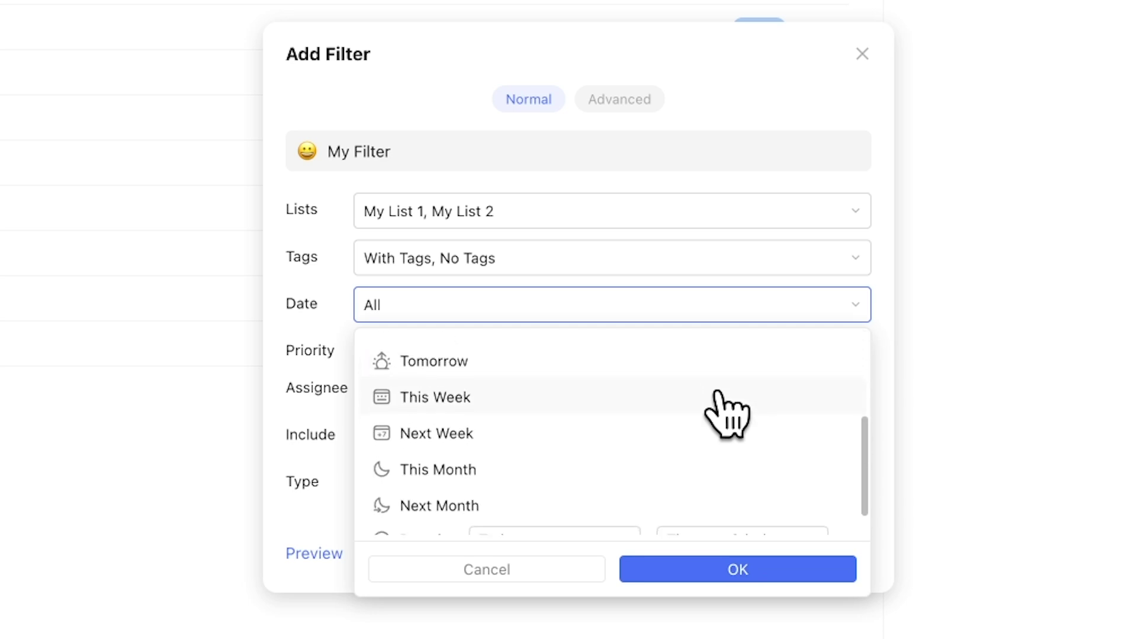
click(723, 311)
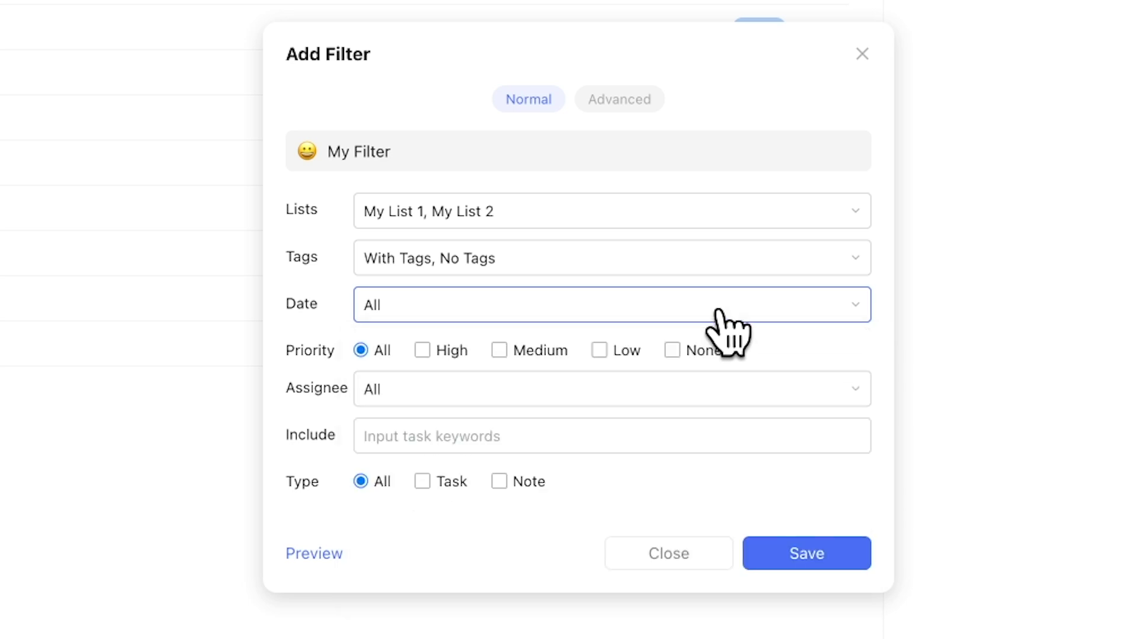
Try High, Medium and Low priority, then reset Priority to All
click(447, 352)
click(517, 353)
click(608, 355)
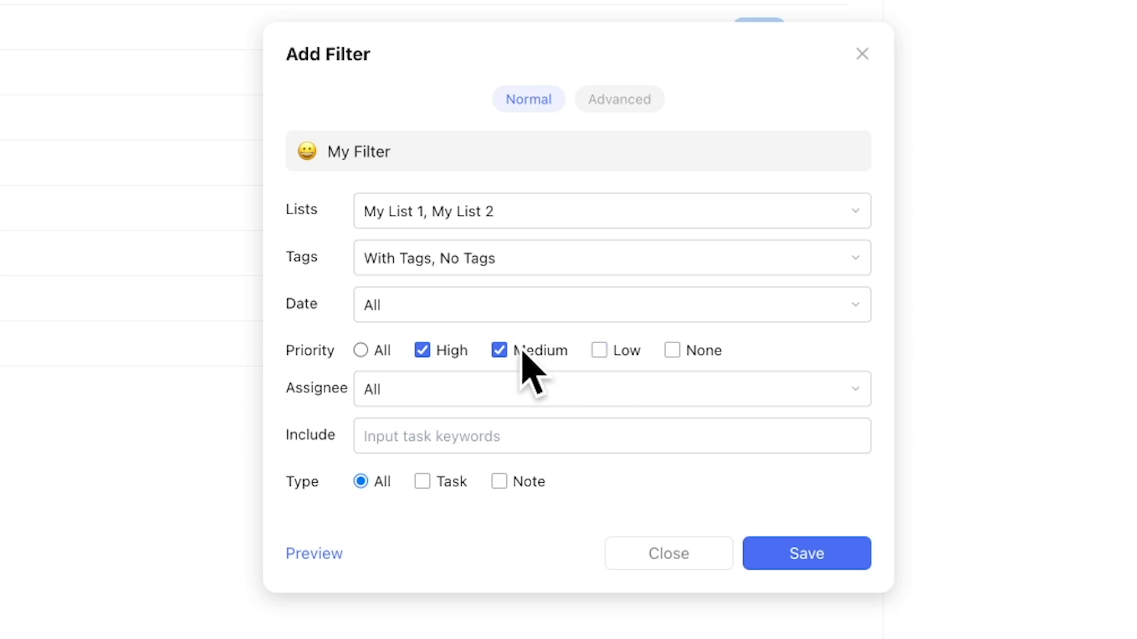
click(522, 353)
click(363, 351)
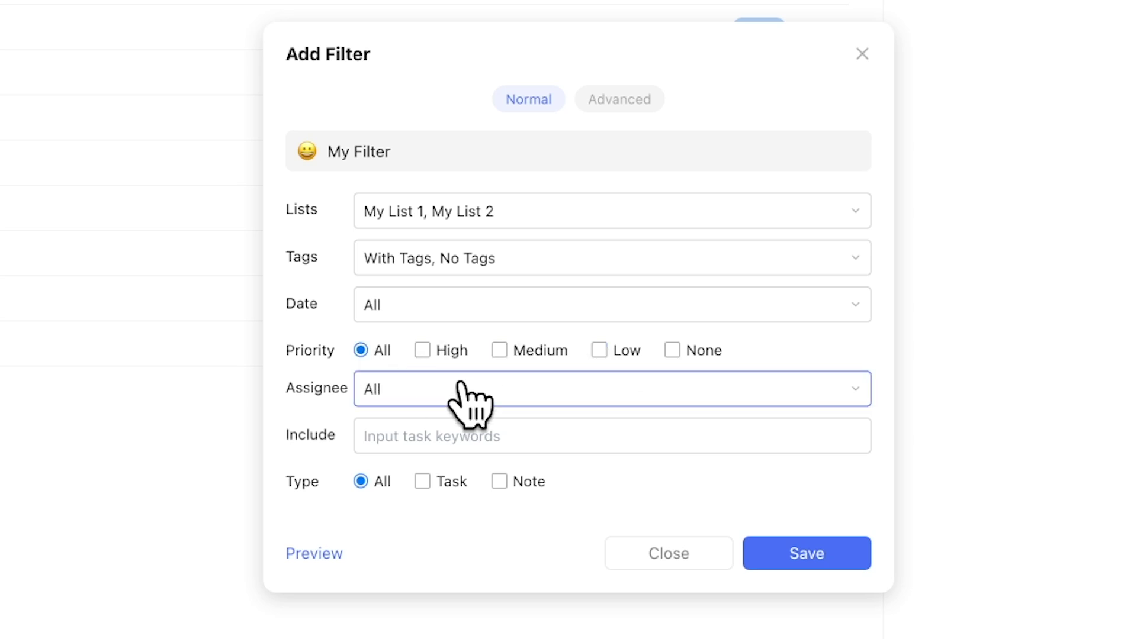
Try Assigned to Me and Not Assigned as assignee options, keeping Assignee at All
click(796, 409)
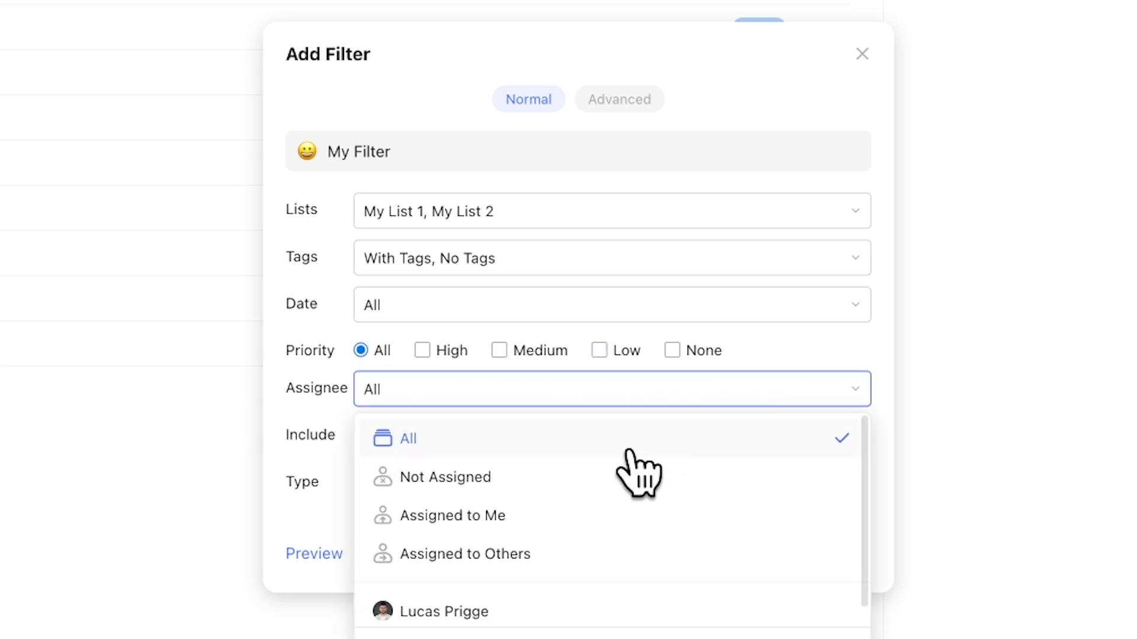
scroll(625, 474, down, 1)
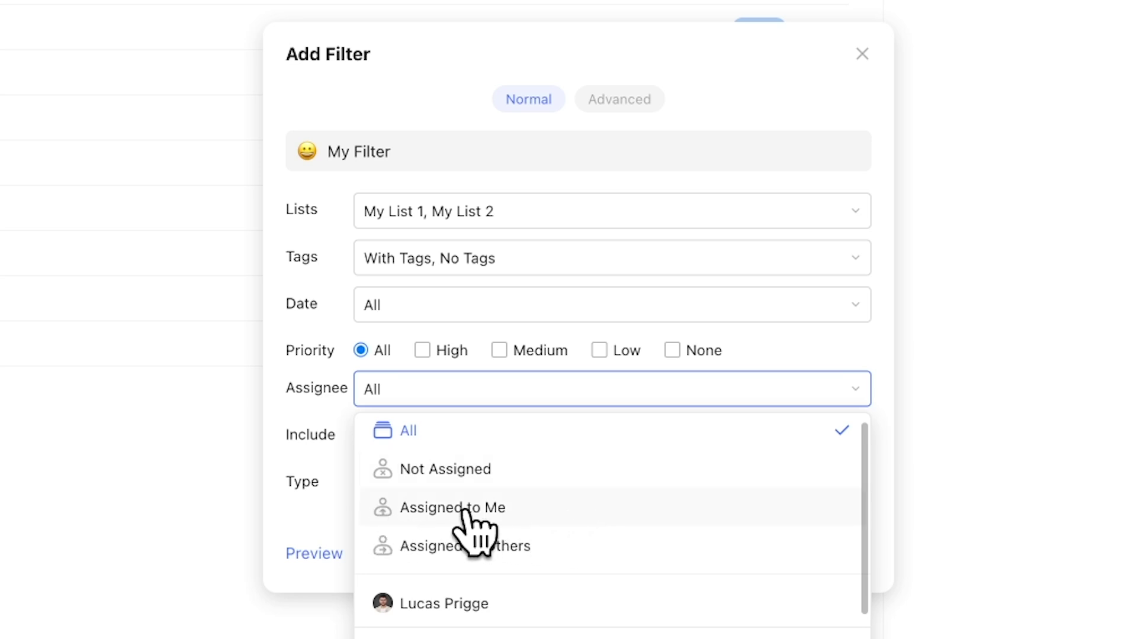
click(494, 524)
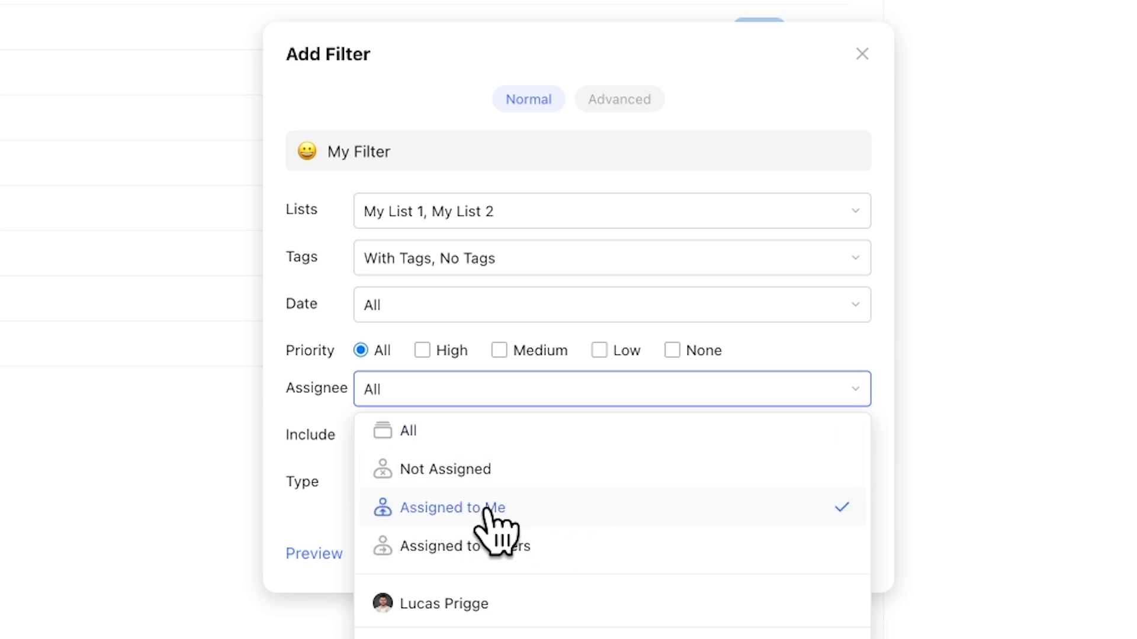
click(592, 484)
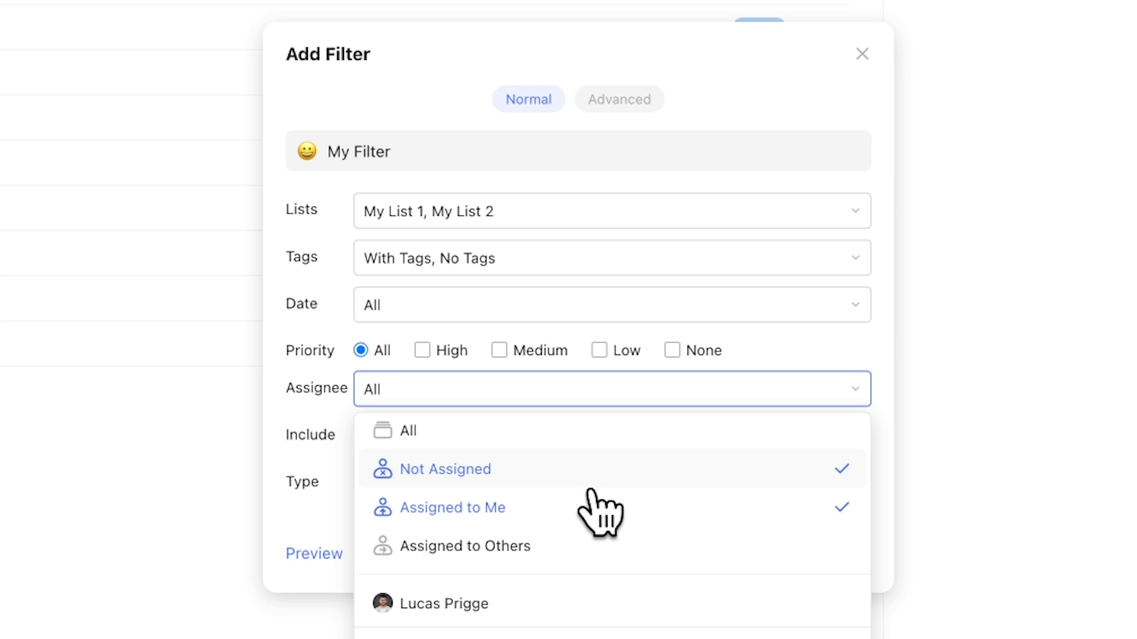
click(674, 398)
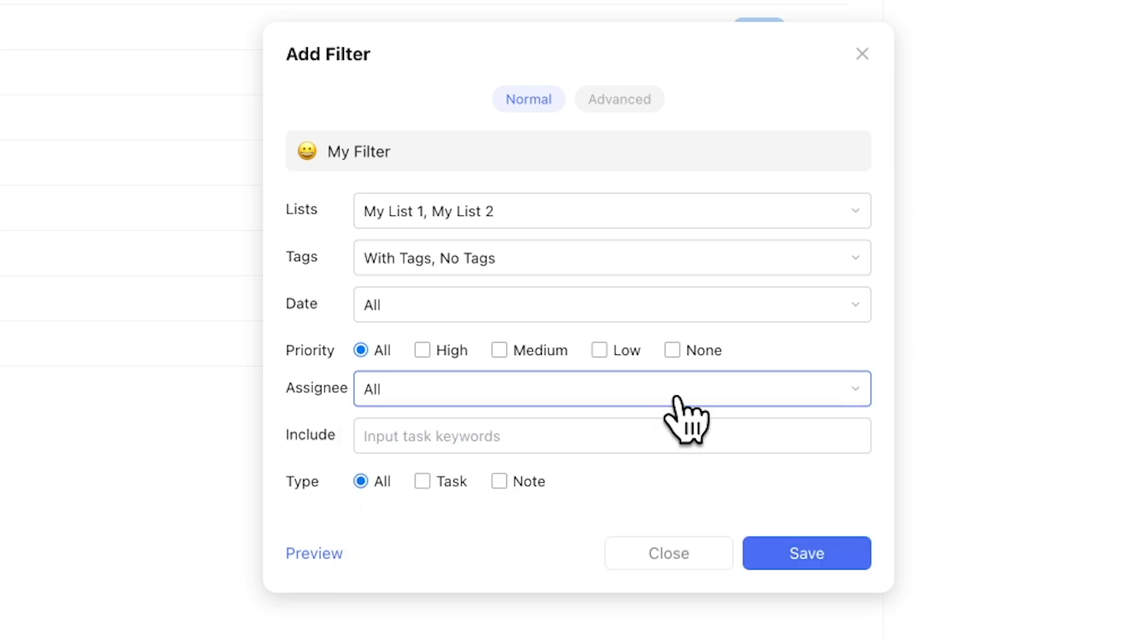
click(677, 398)
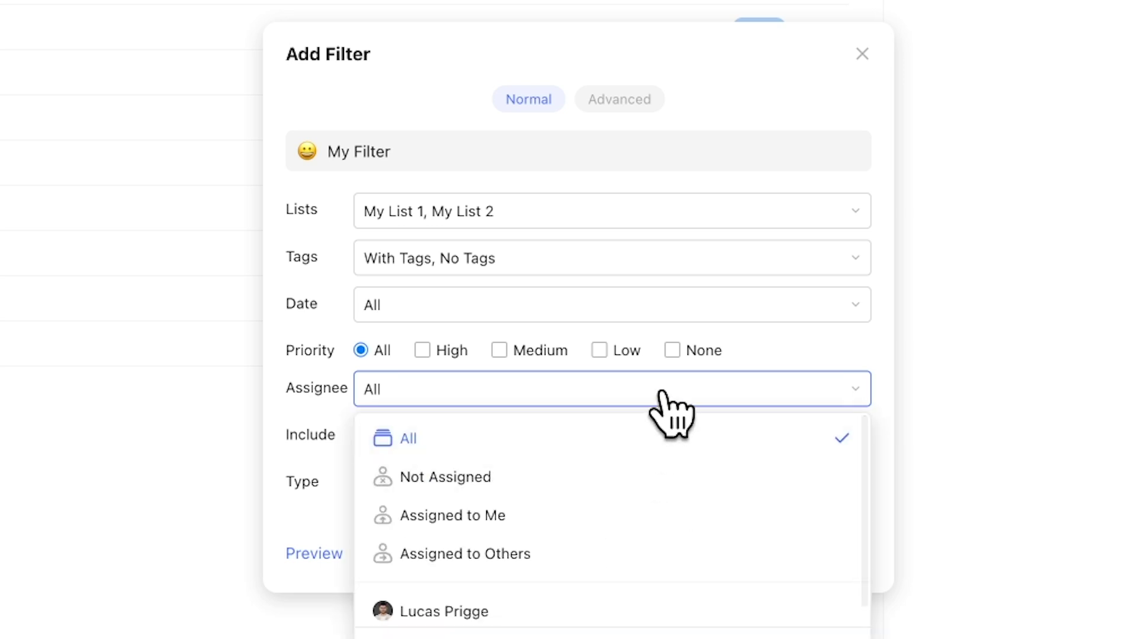
click(643, 440)
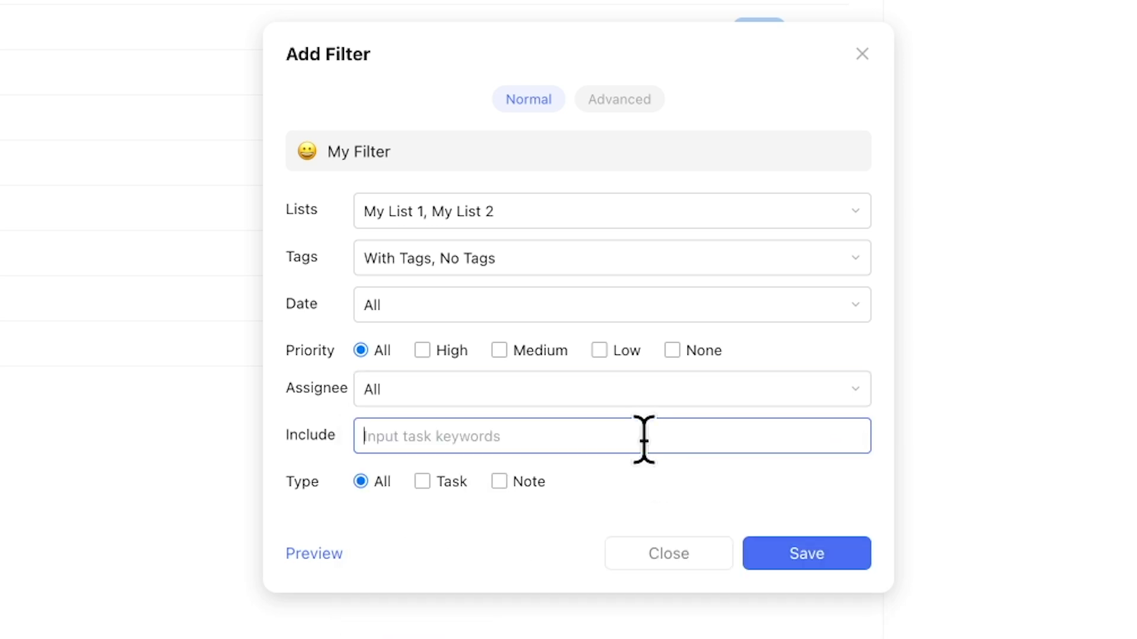
text(3.1)
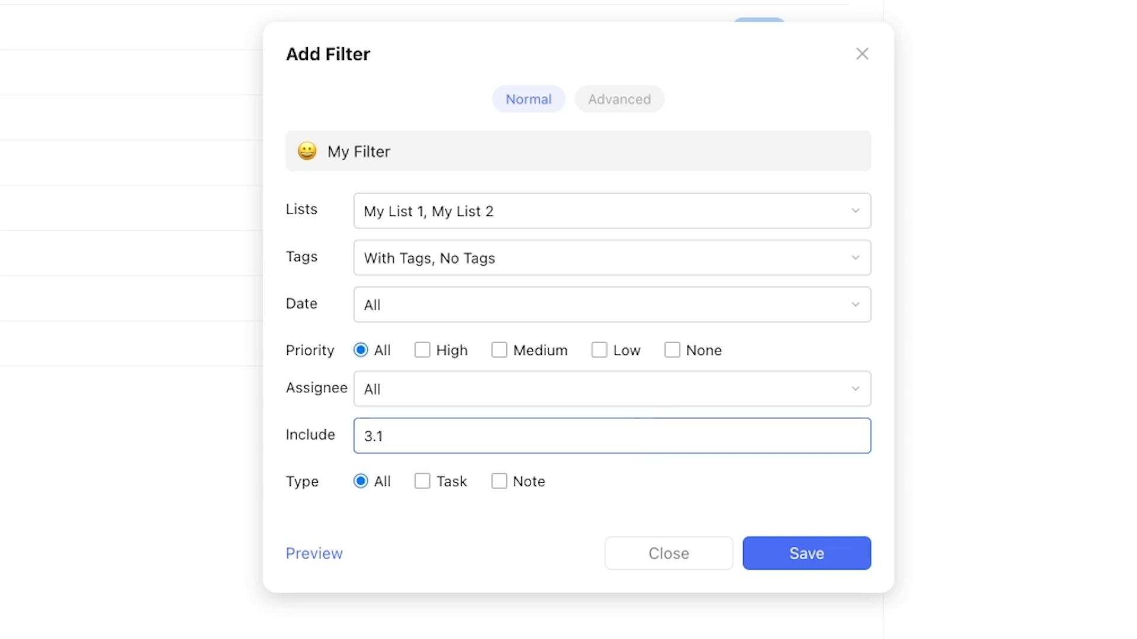
key(BackSpace)
key(BackSpace)
key(BackSpace)
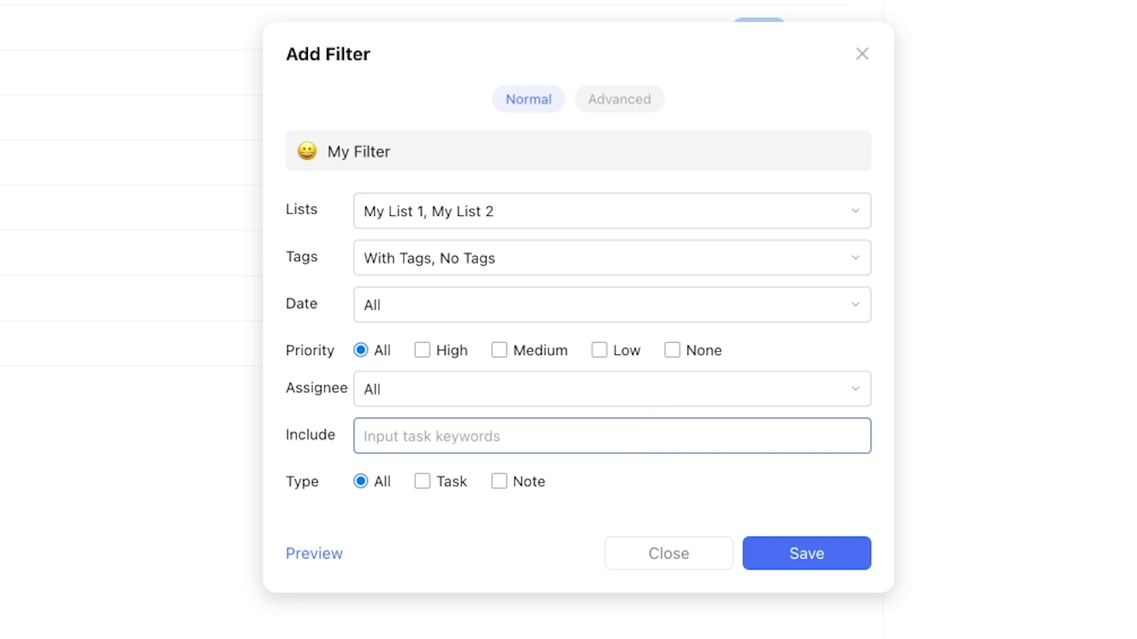
click(464, 502)
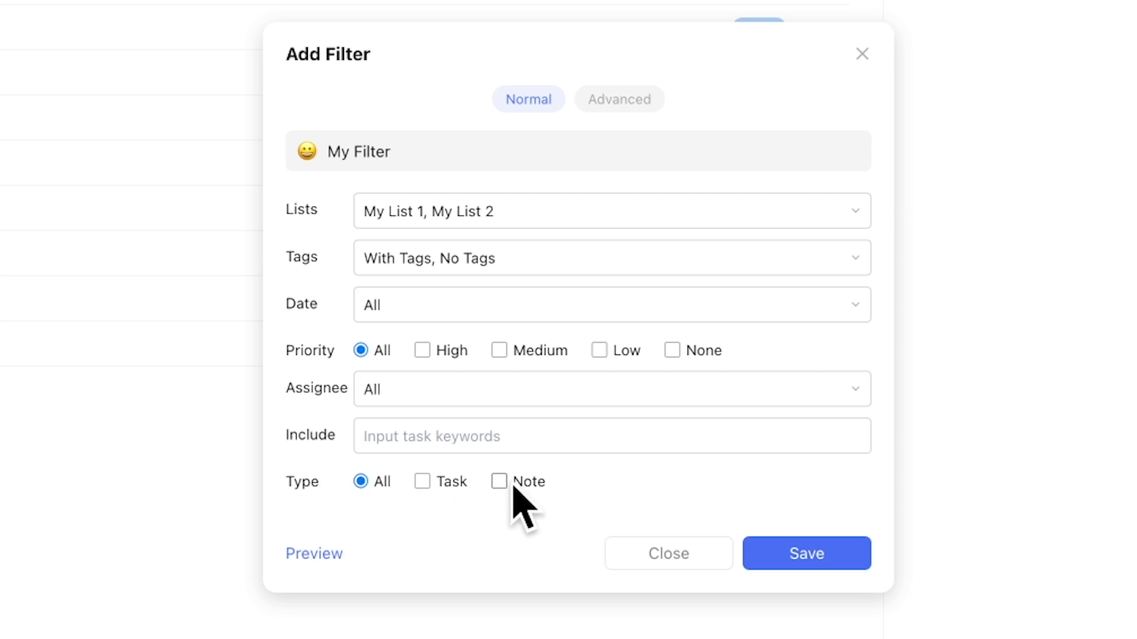
click(435, 483)
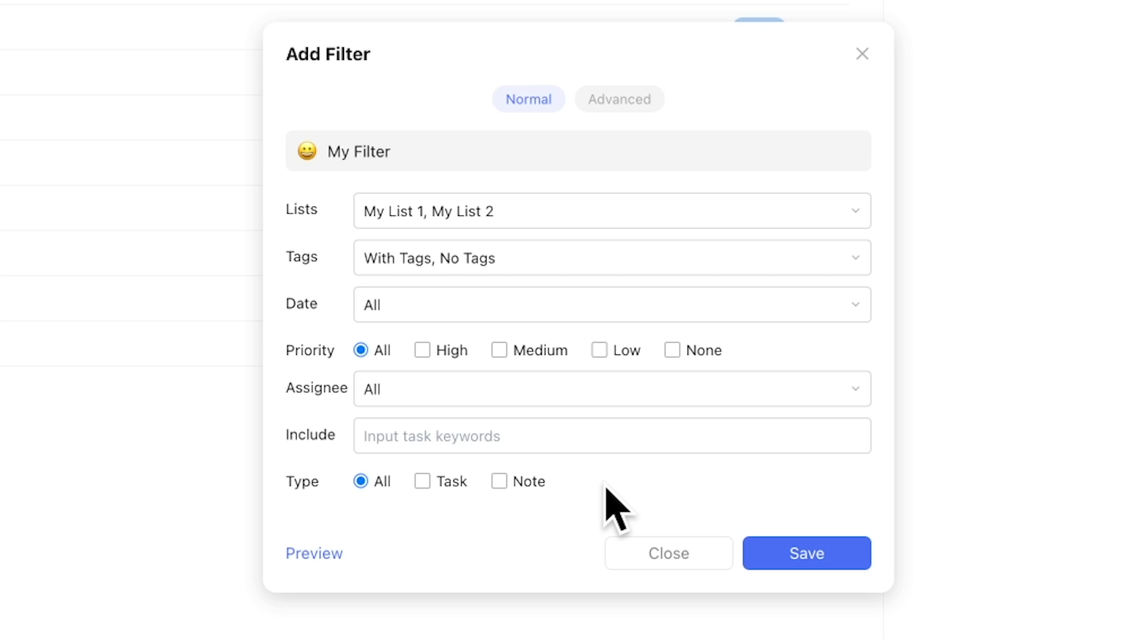
Switch to advanced rules and set the first rule to Tags > With Tags
click(641, 110)
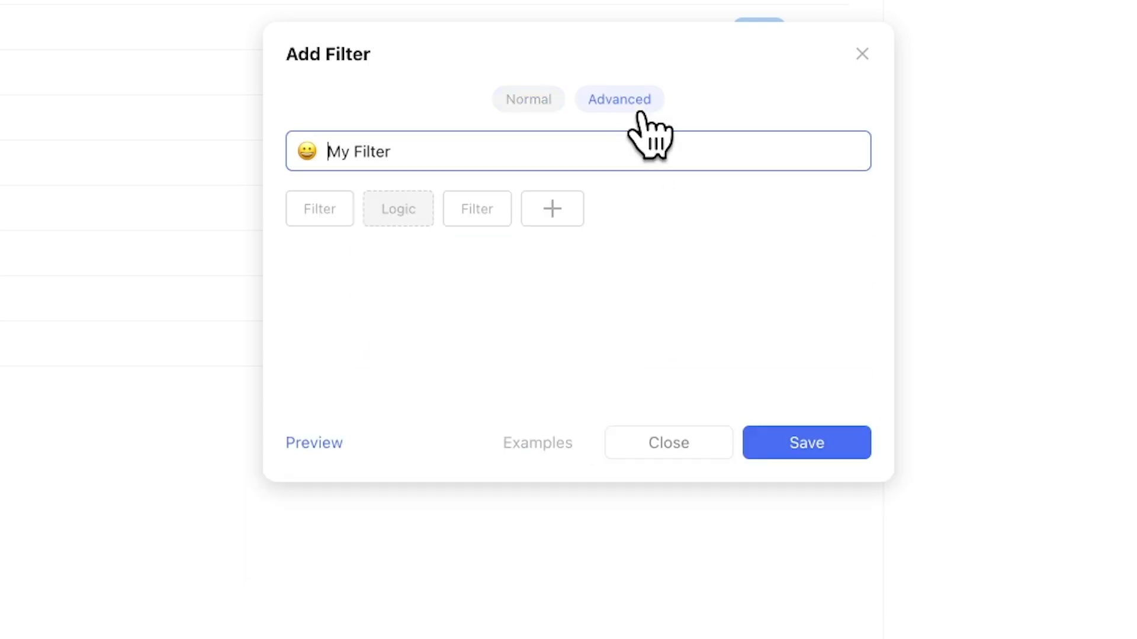
click(295, 210)
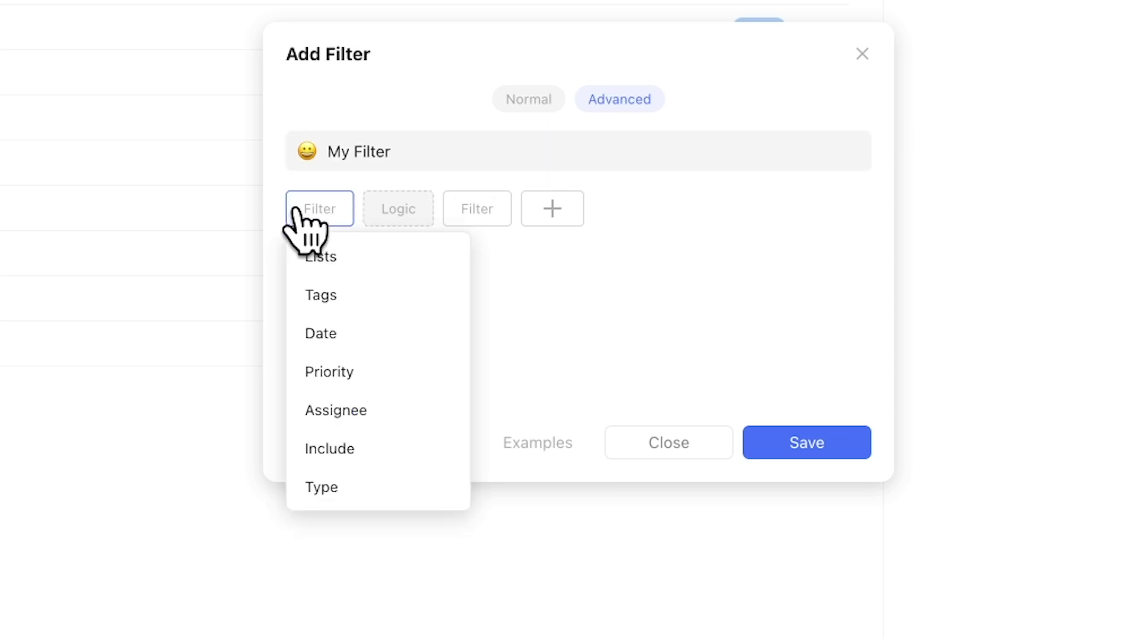
click(329, 296)
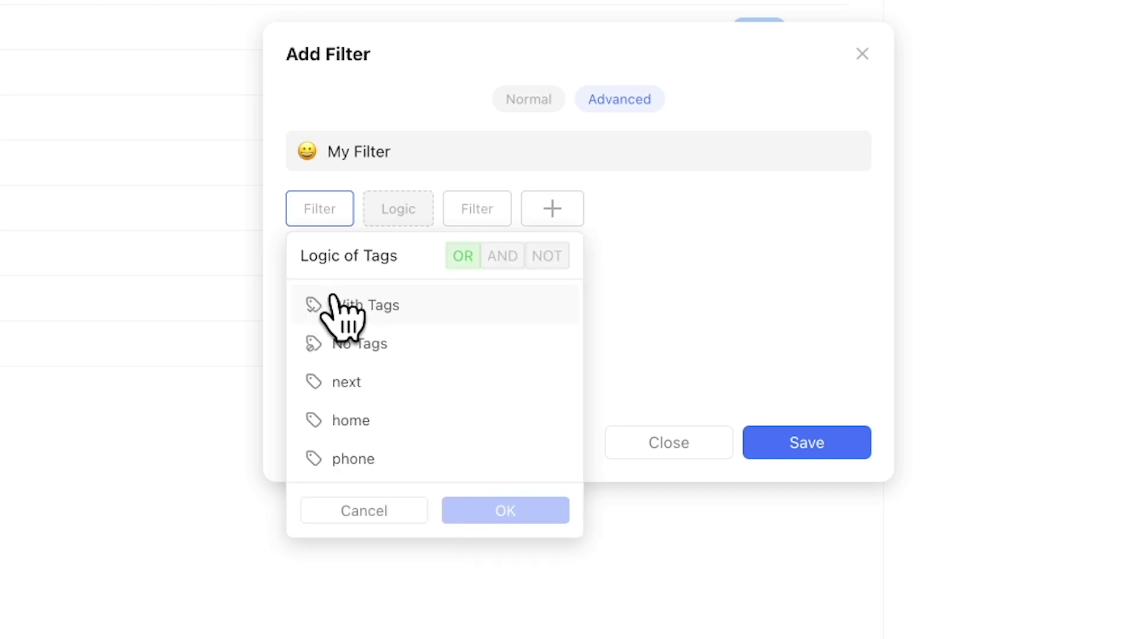
click(332, 302)
click(513, 520)
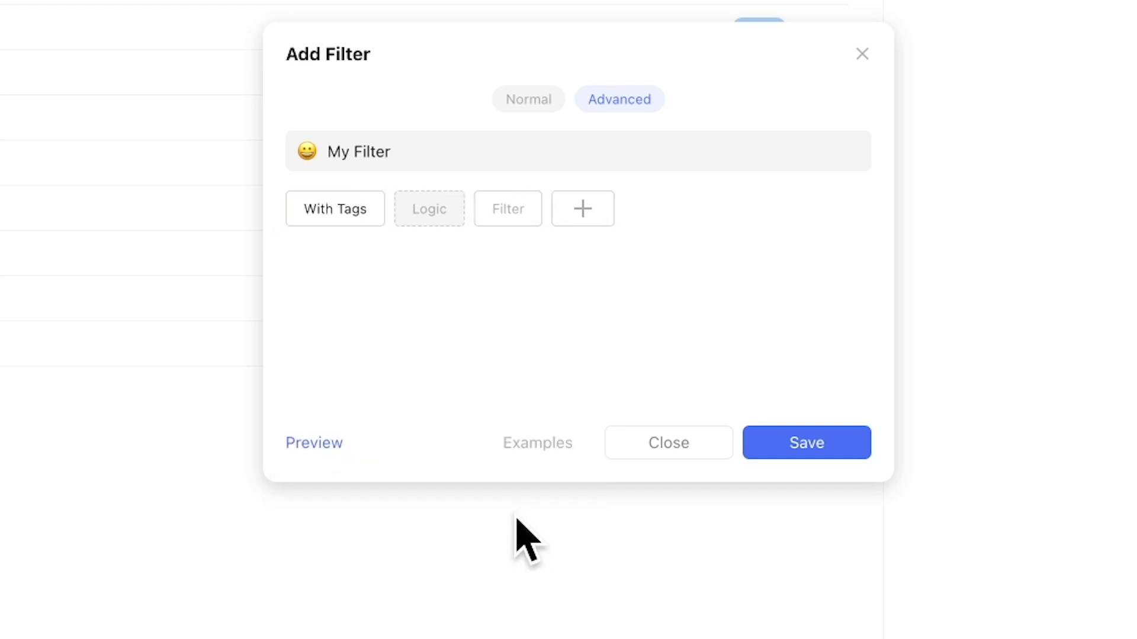
Add an AND-joined second rule Tags > No Tags and save the filter
click(432, 213)
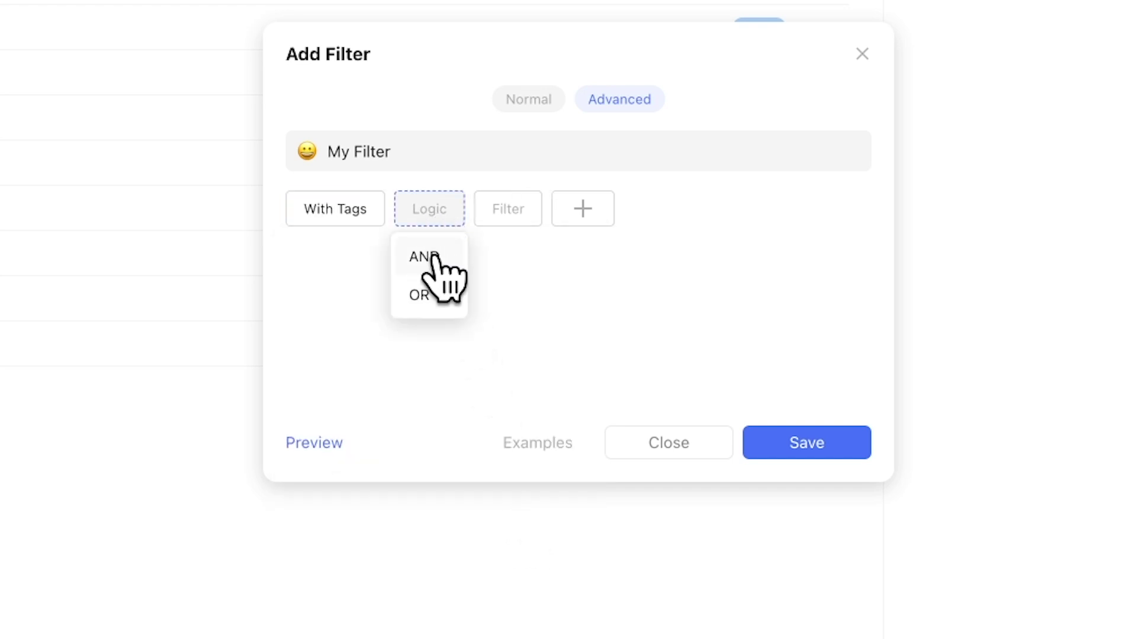
click(428, 256)
click(484, 217)
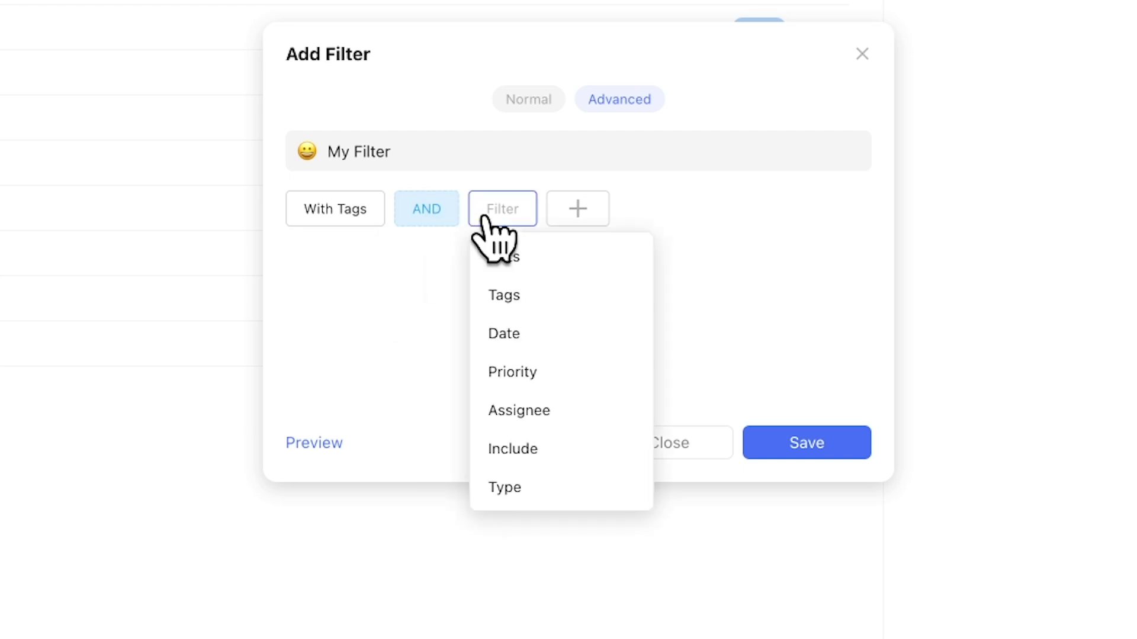
click(524, 296)
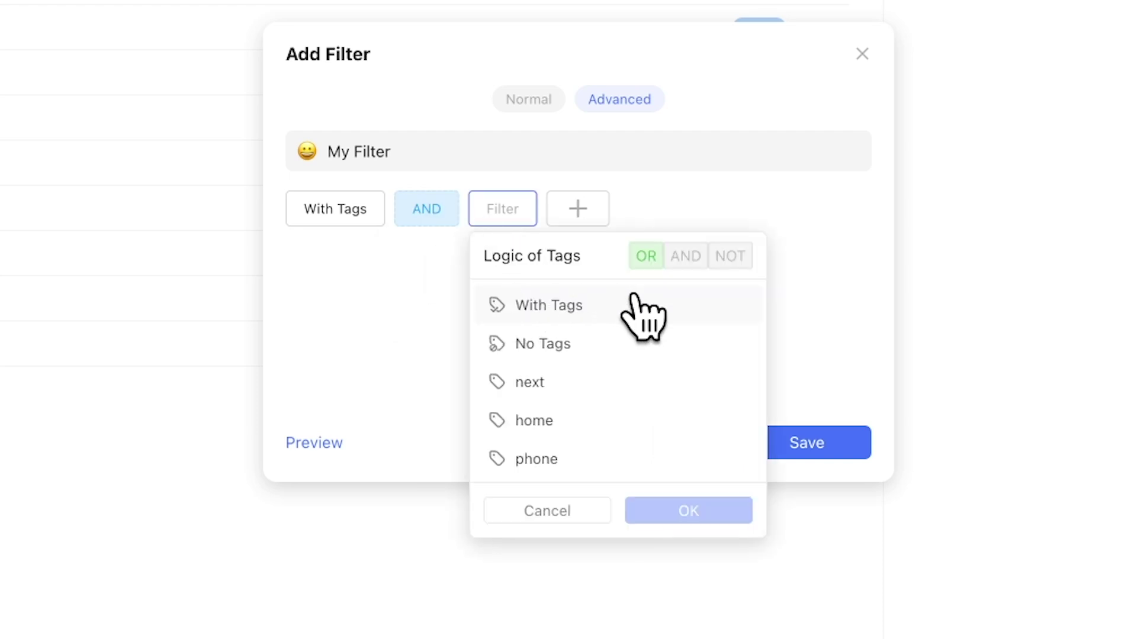
click(622, 344)
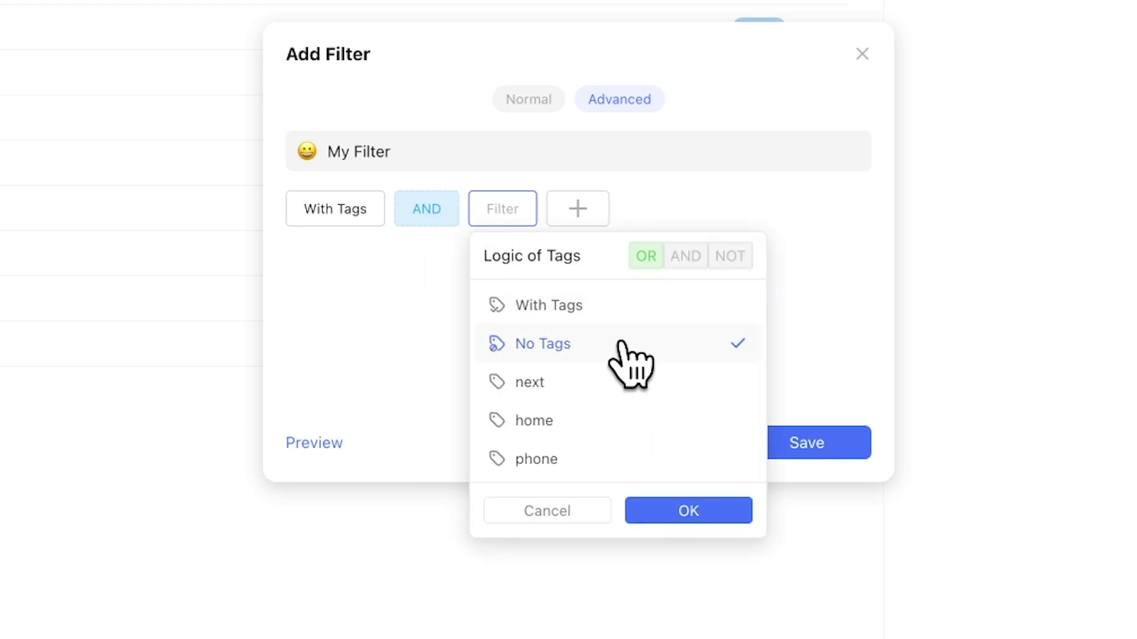
click(671, 513)
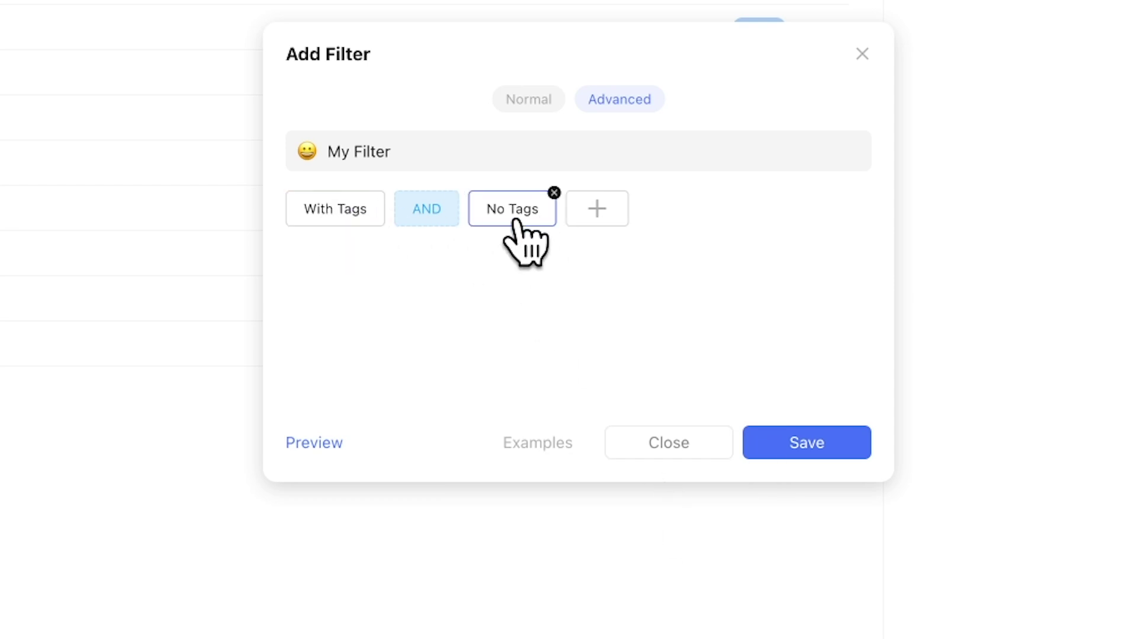
click(803, 452)
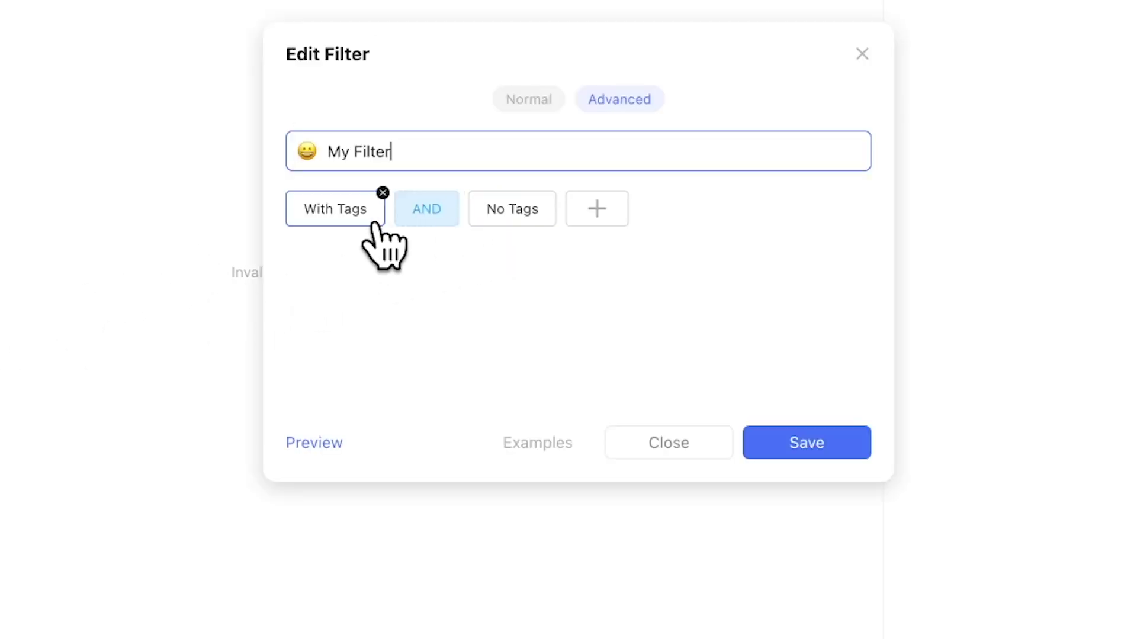
drag(452, 199, 453, 197)
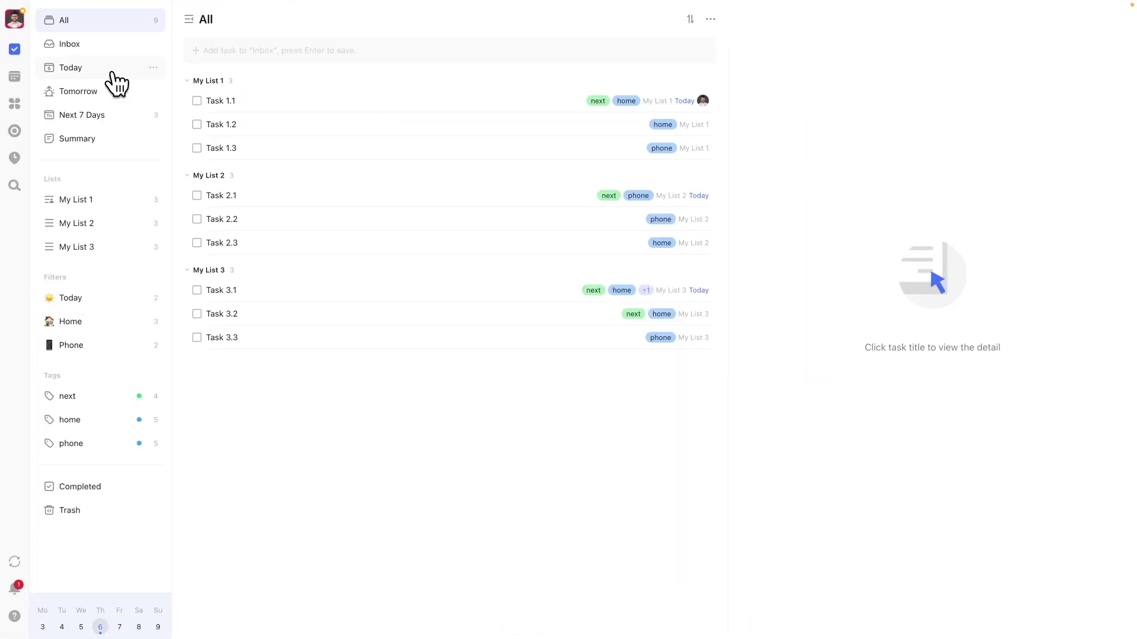
click(107, 69)
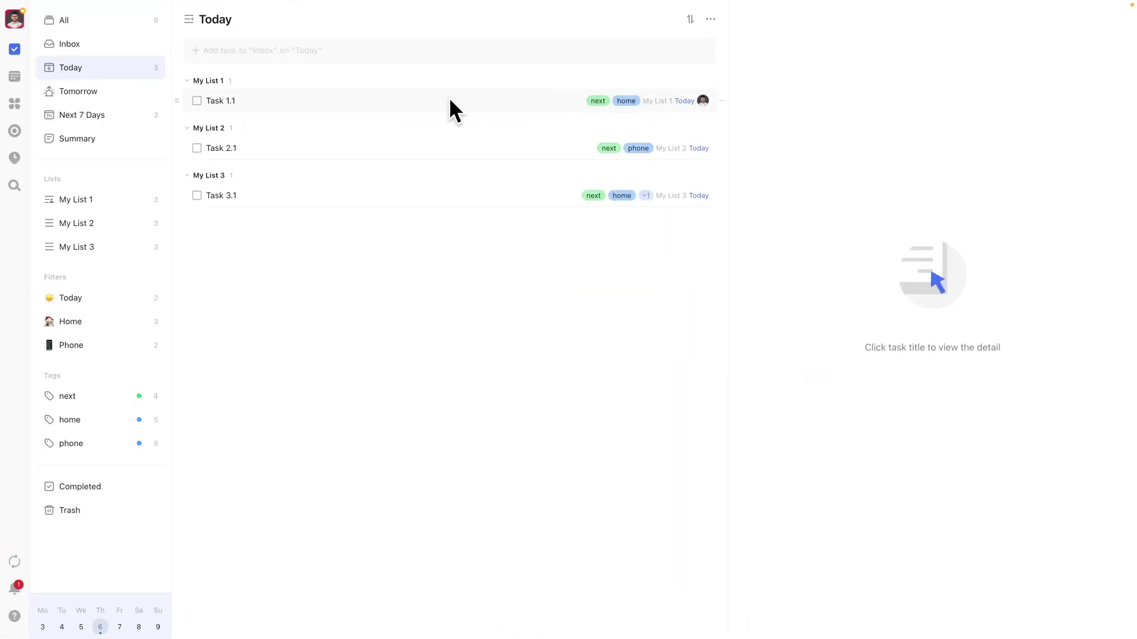
click(119, 299)
click(157, 299)
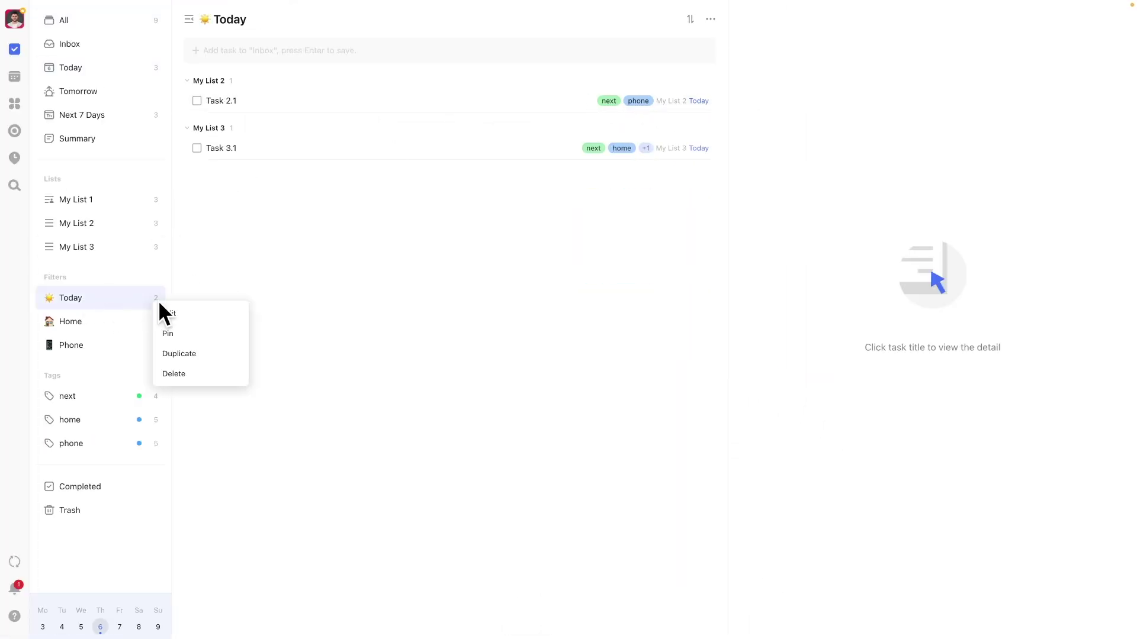
click(167, 309)
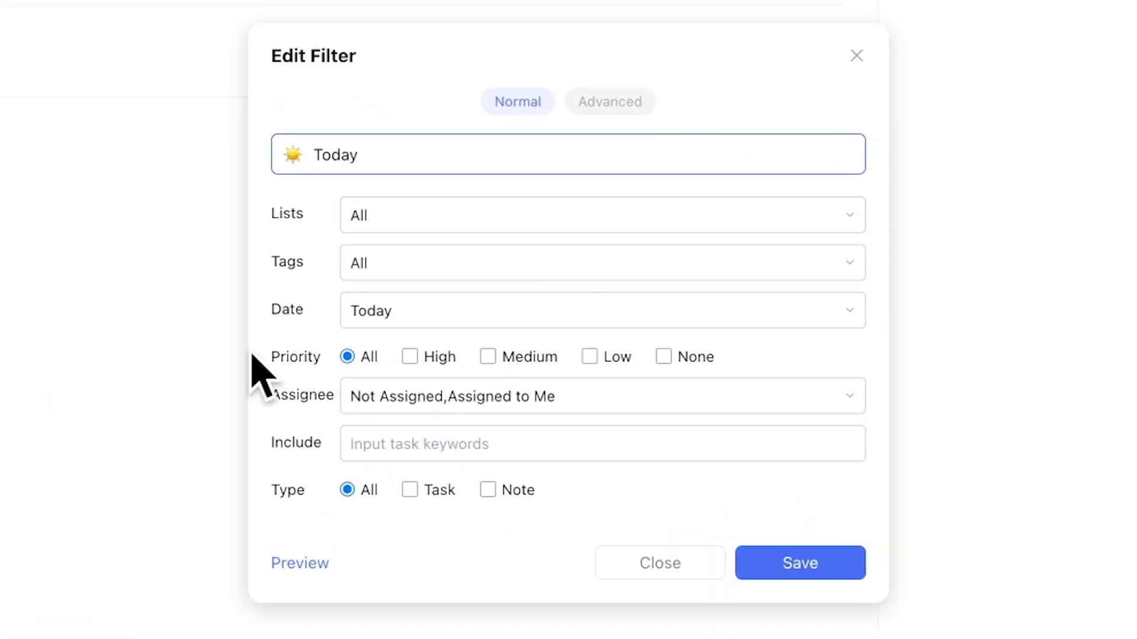
click(636, 559)
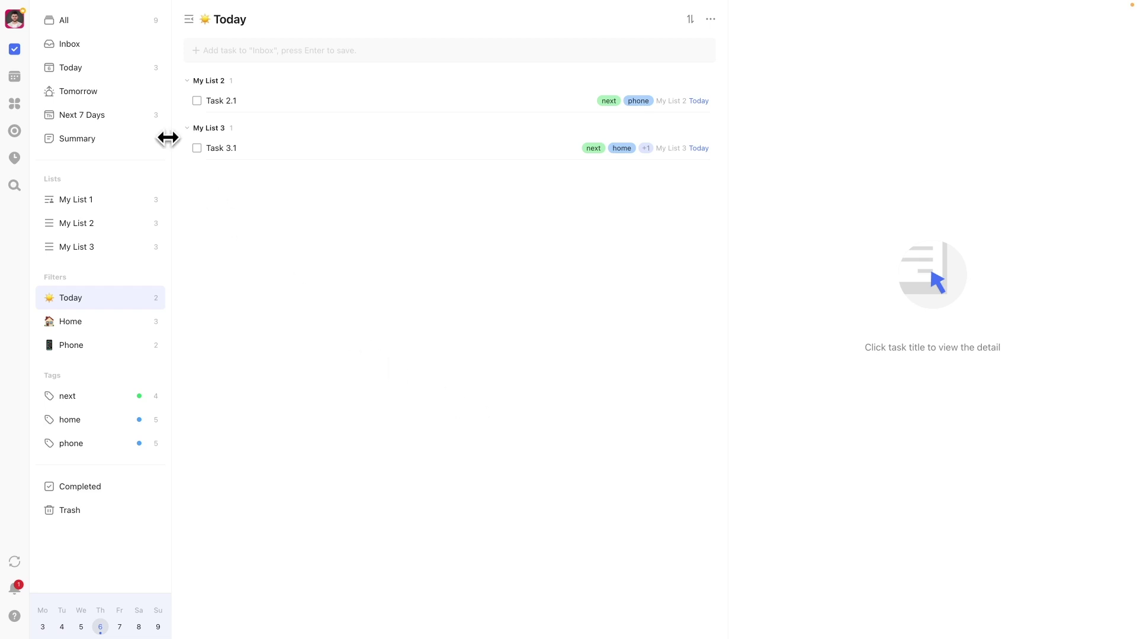
Compare the next-, home- and phone-tagged tasks, then open the Home filter's editor
click(78, 25)
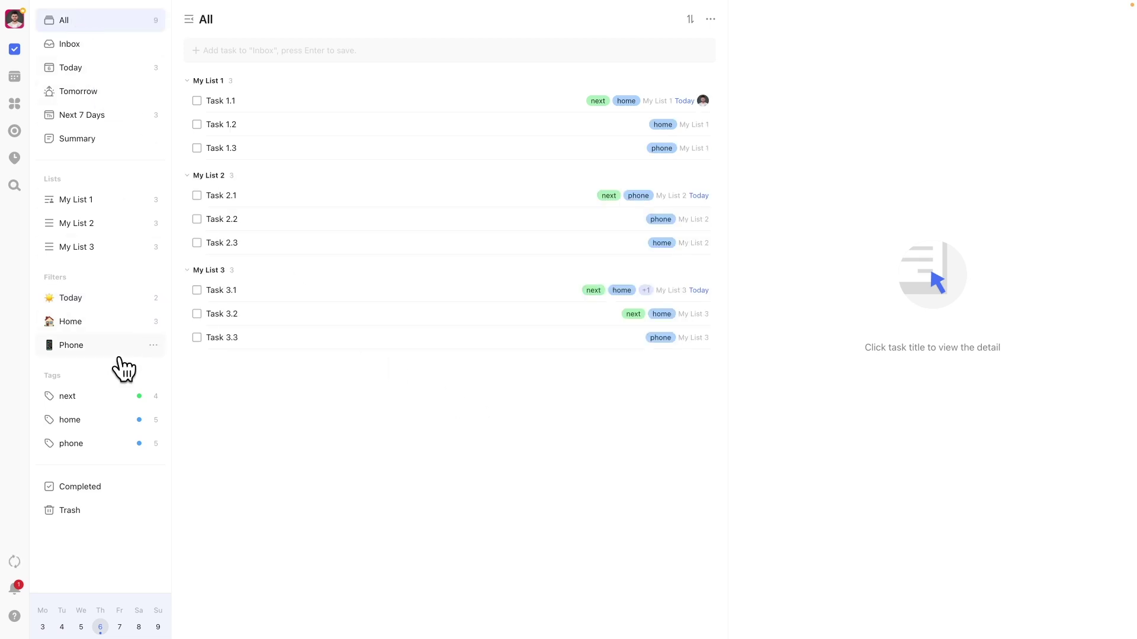
click(106, 407)
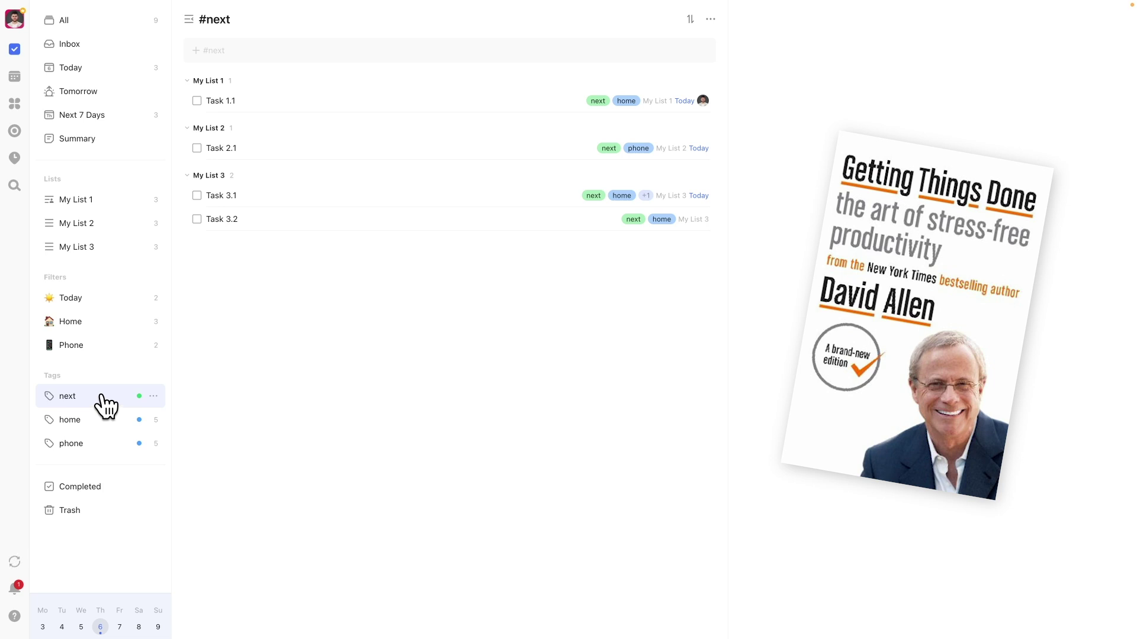
click(101, 425)
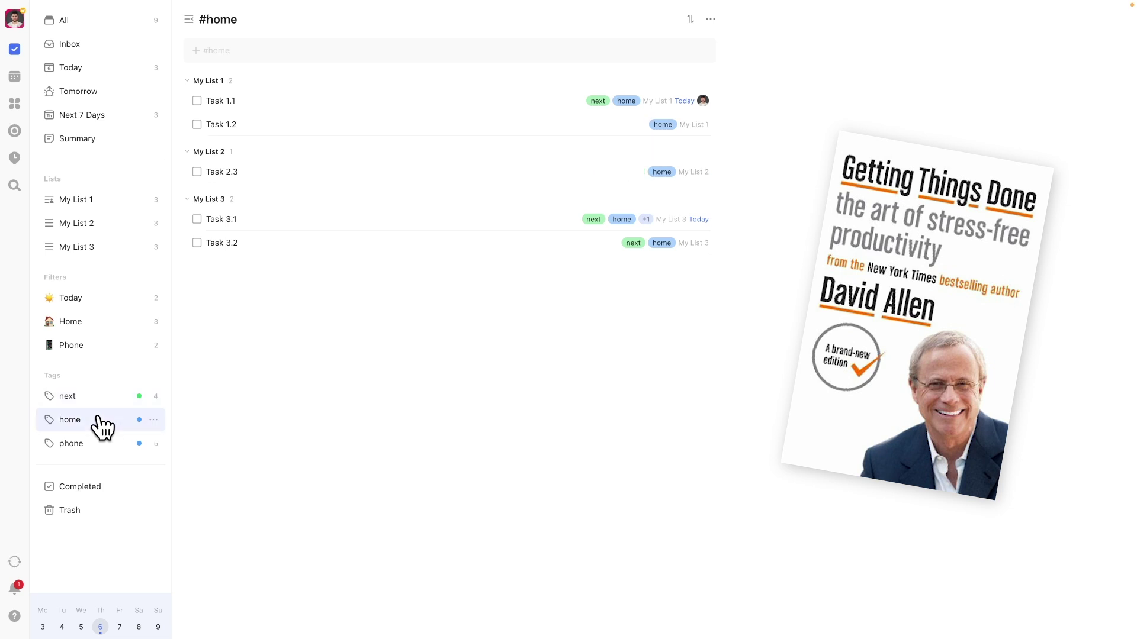
click(101, 449)
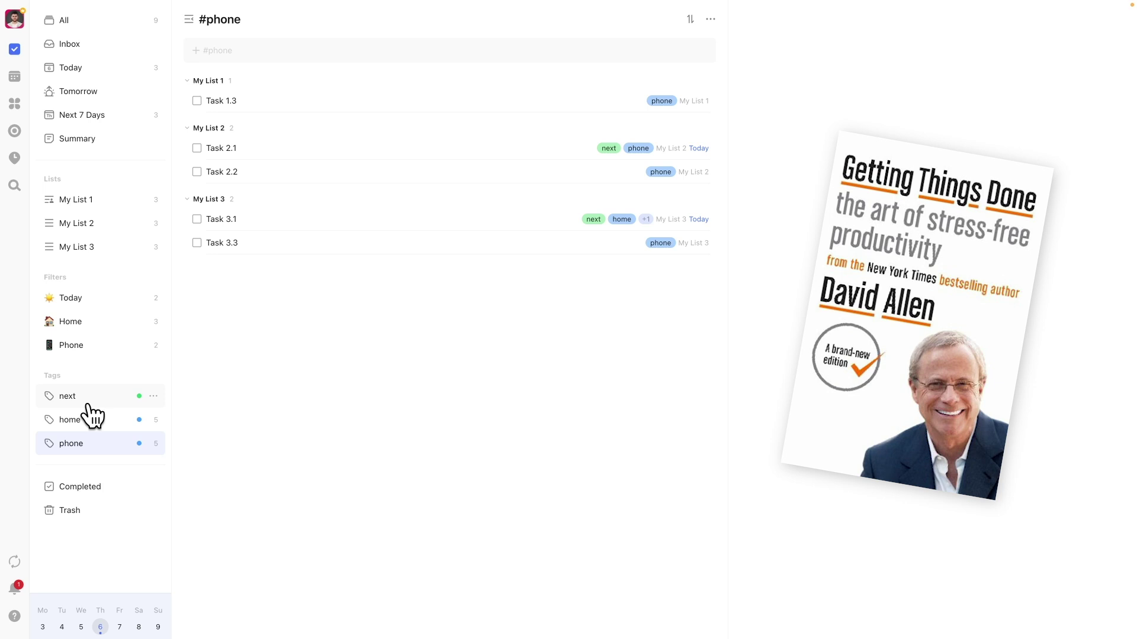
click(93, 426)
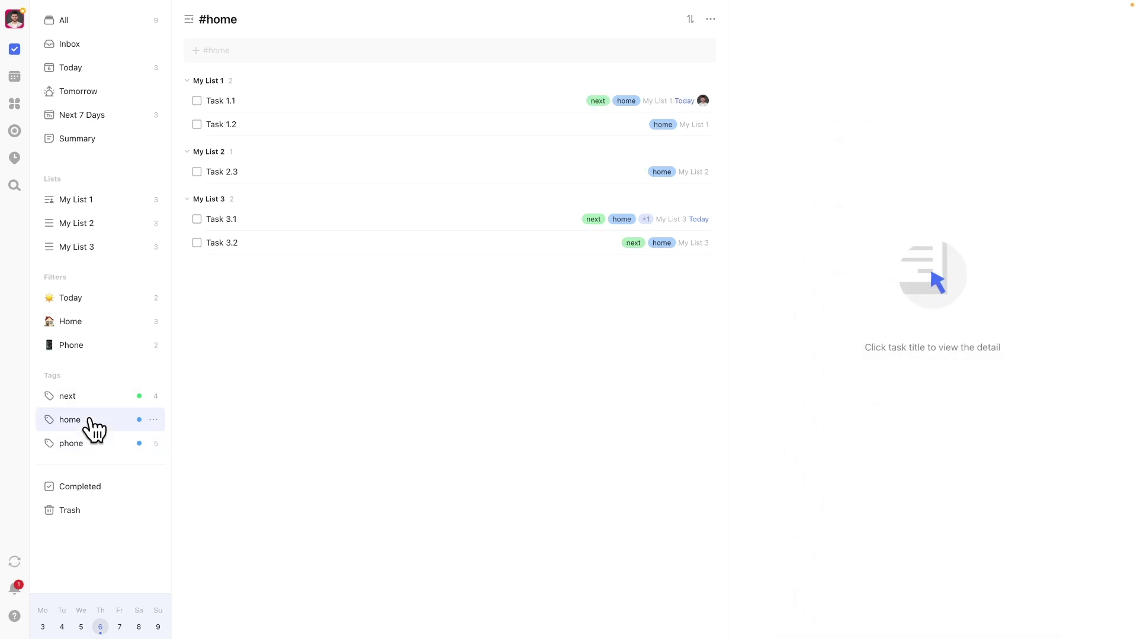
click(89, 444)
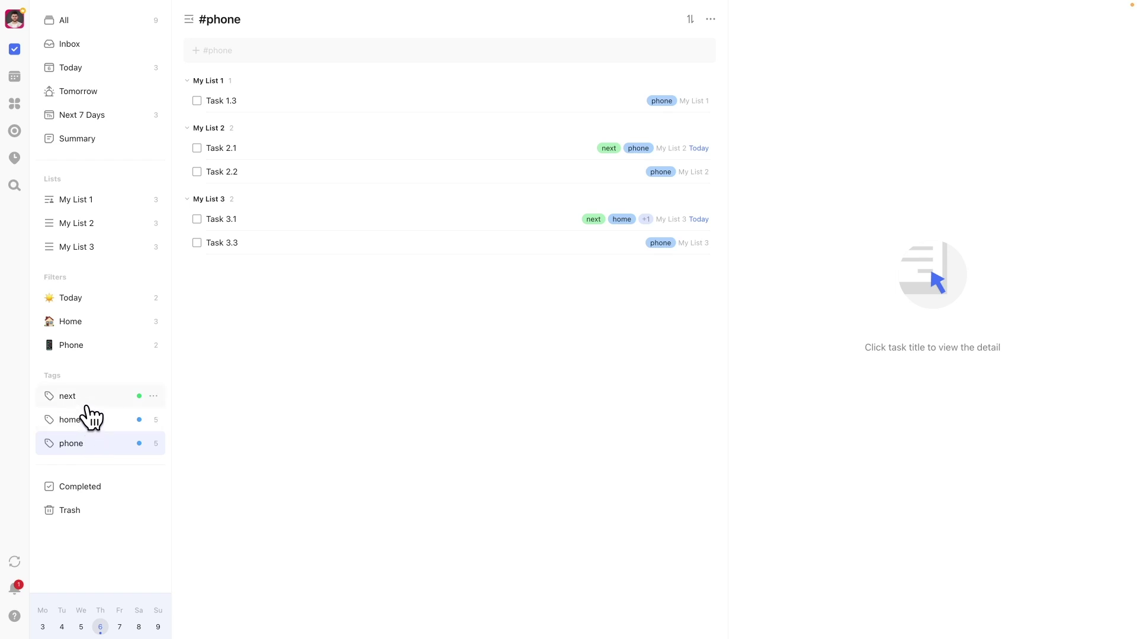
click(87, 417)
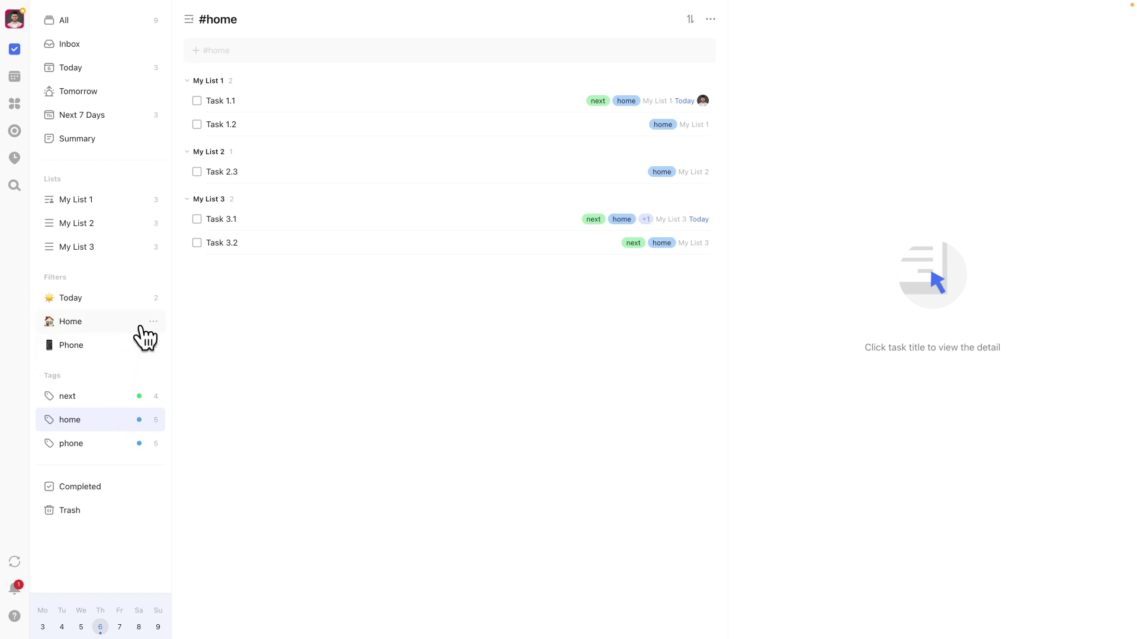
click(154, 323)
click(159, 351)
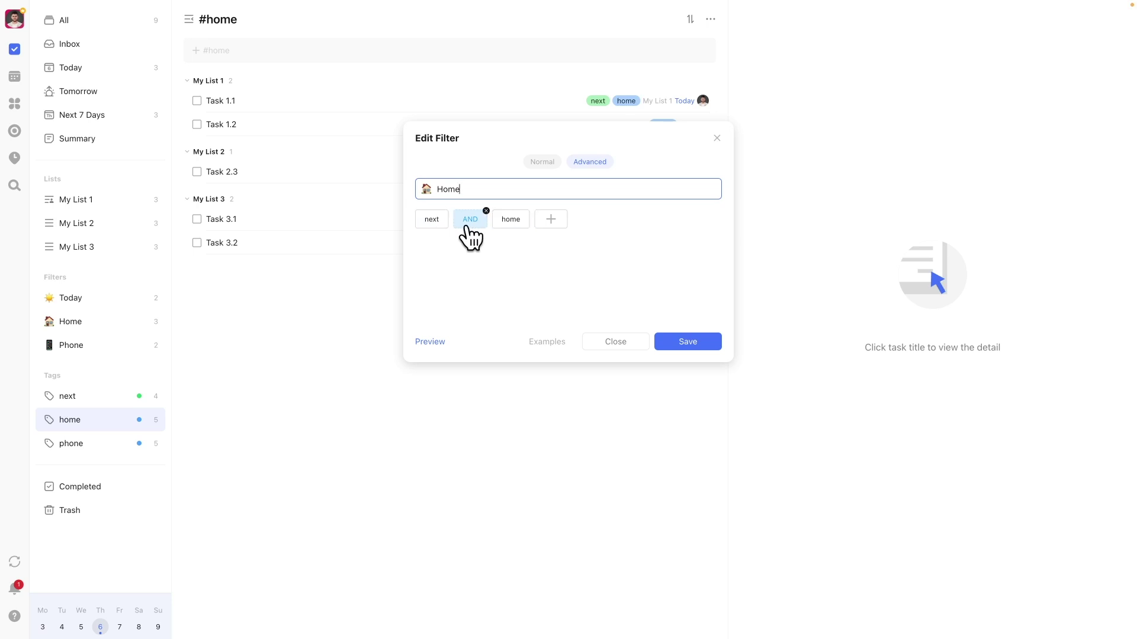
Close the editor, view the Home filter's tasks, and pin Home to the sidebar
click(718, 141)
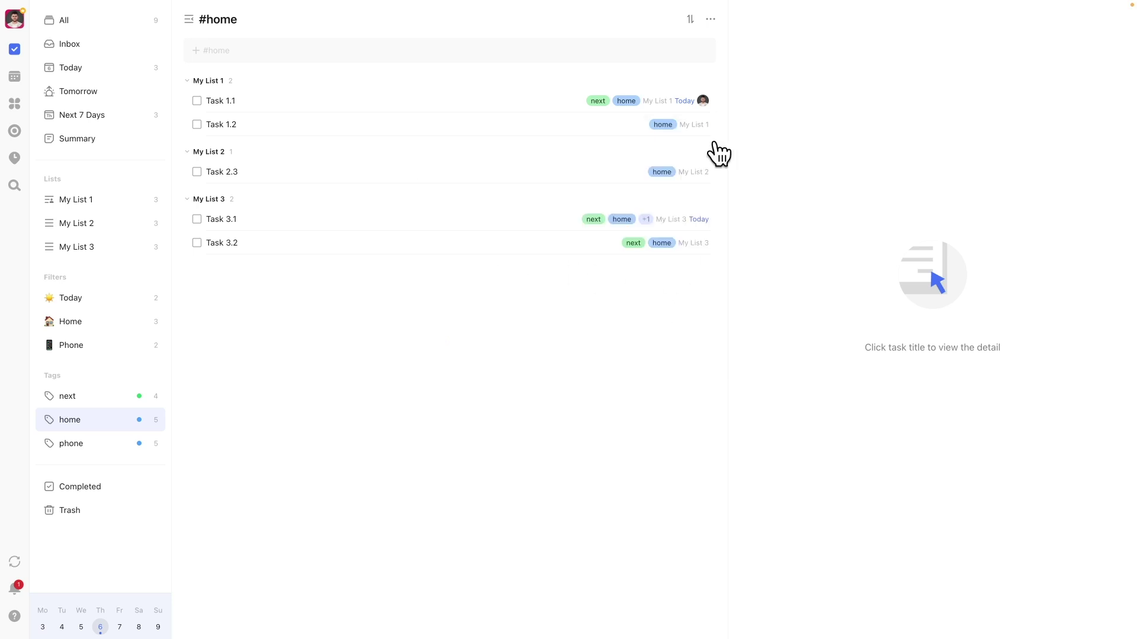
click(86, 334)
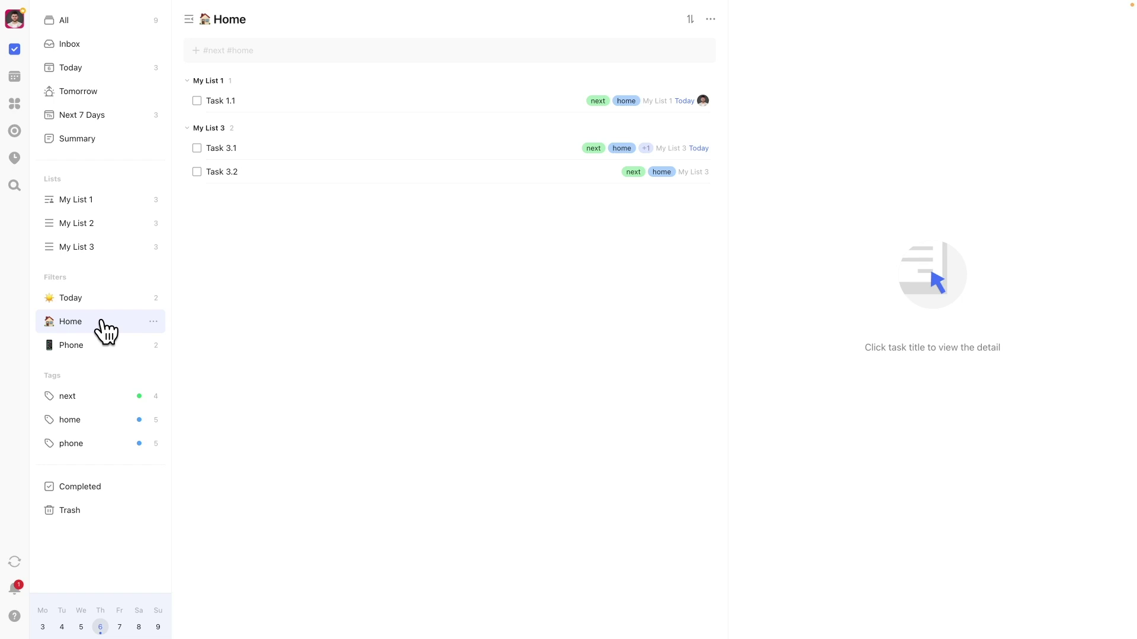
click(152, 322)
click(211, 358)
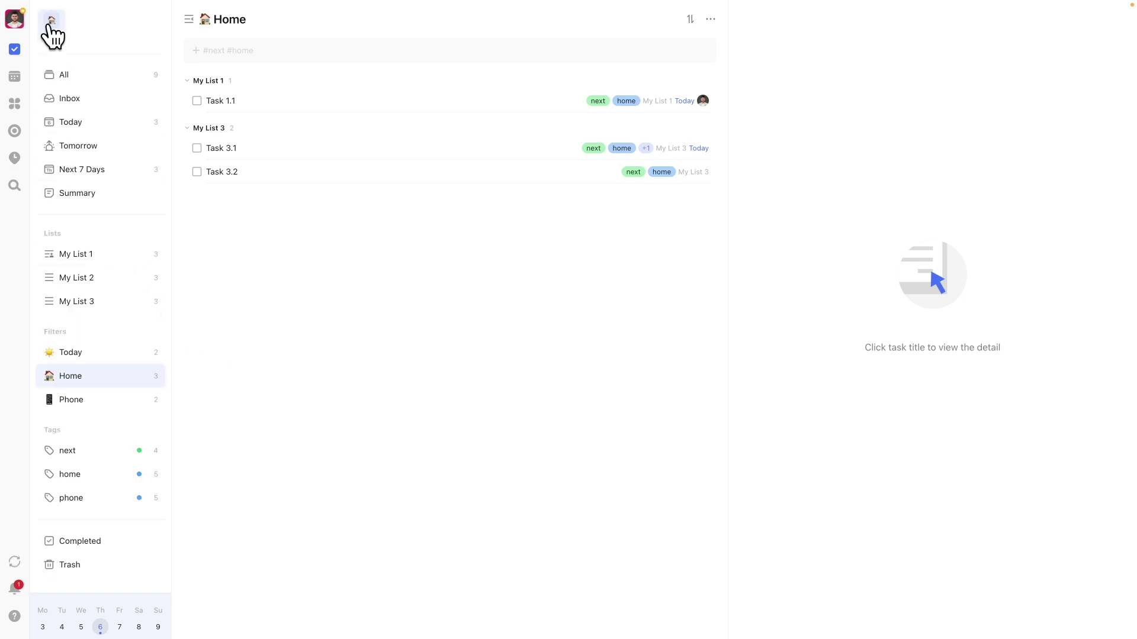
Pin the Phone filter and unpin the Home filter from the sidebar
click(155, 400)
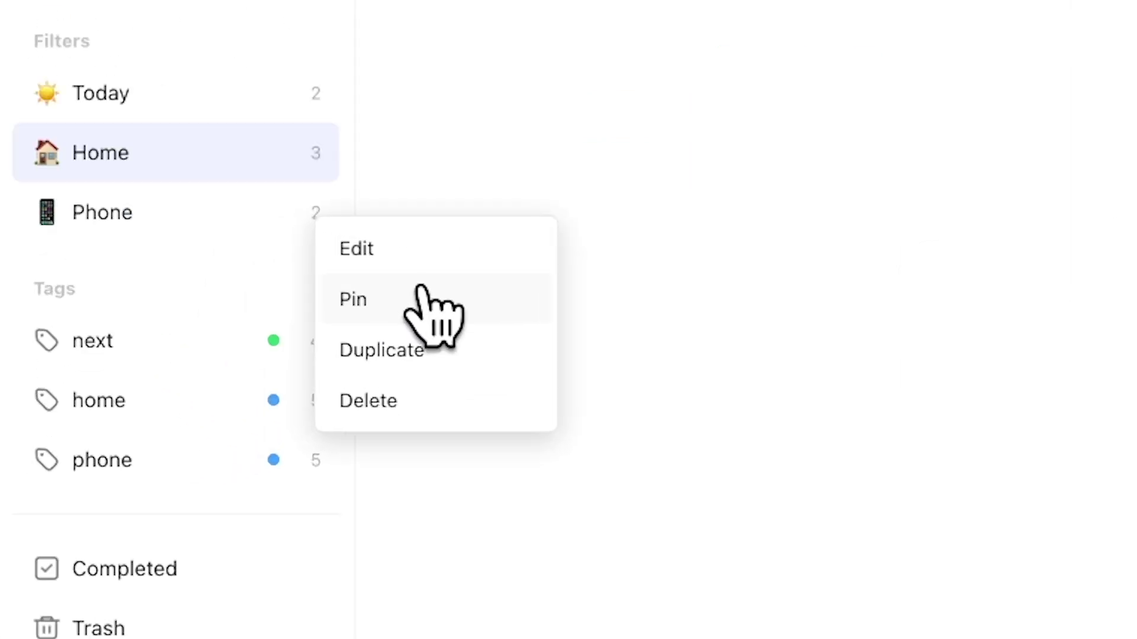
click(421, 293)
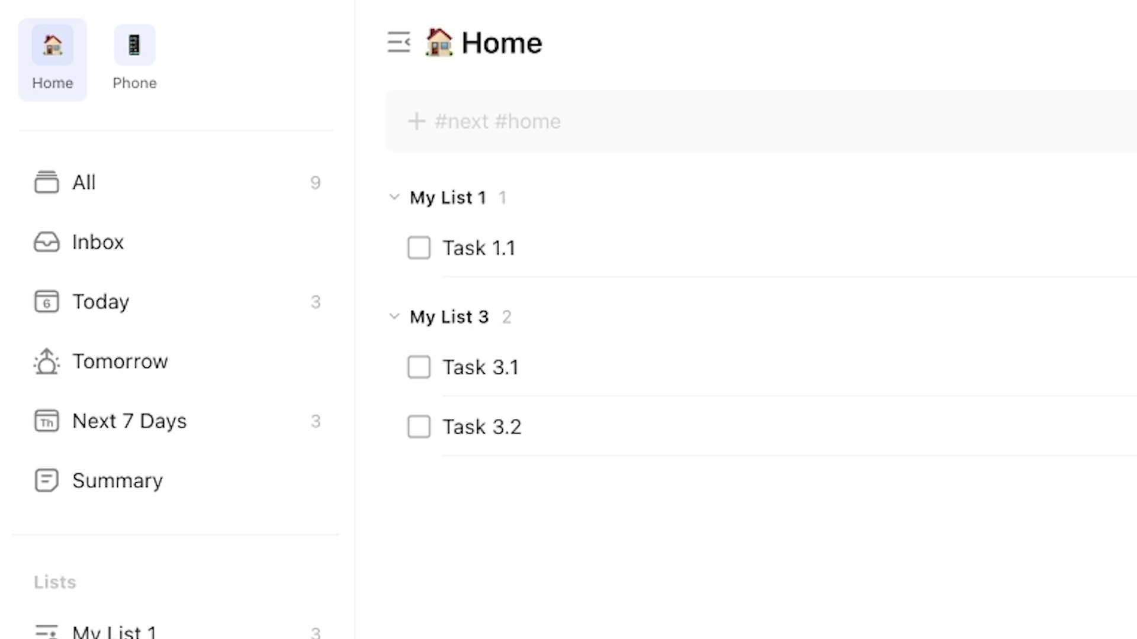
right_click(320, 632)
click(386, 238)
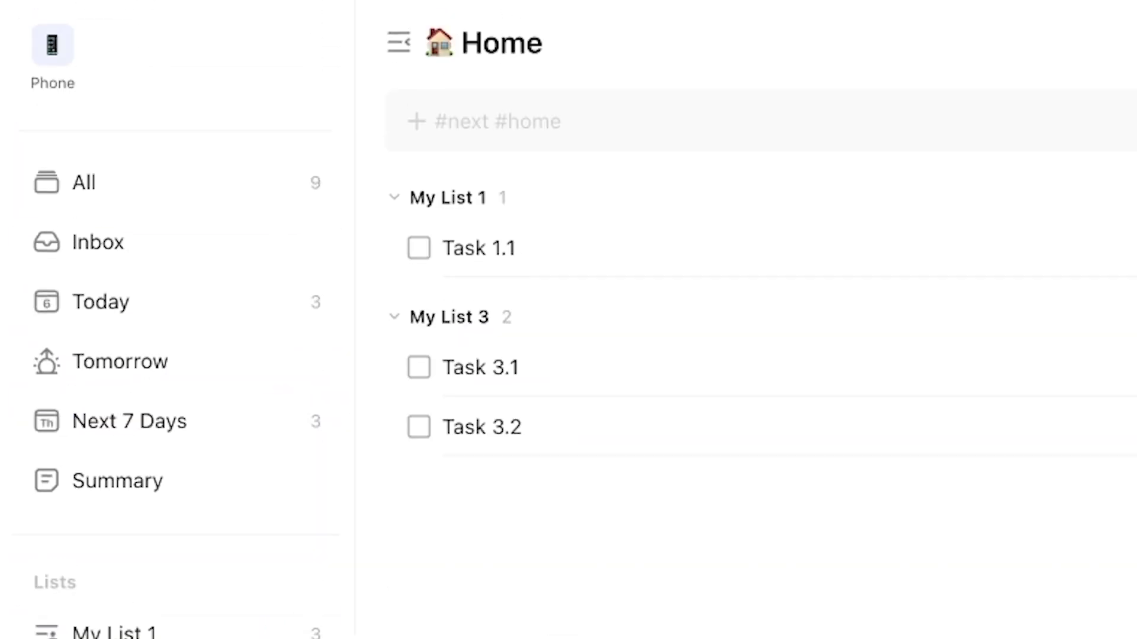
right_click(125, 302)
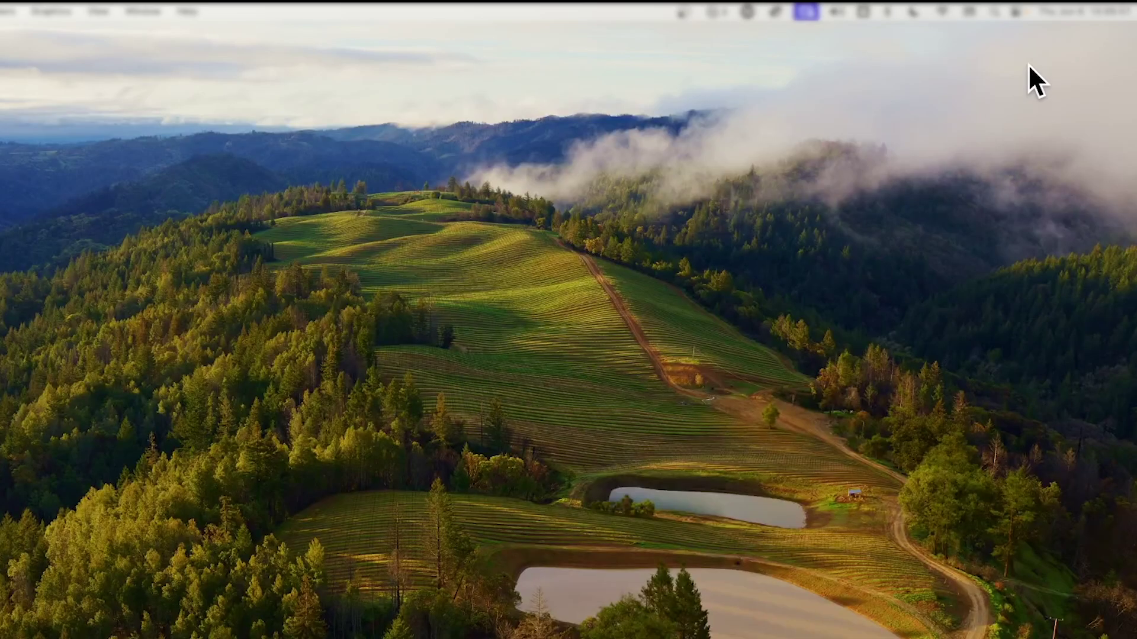
Place a small TickTick Tasks widget on the macOS desktop below the calendar
click(1074, 15)
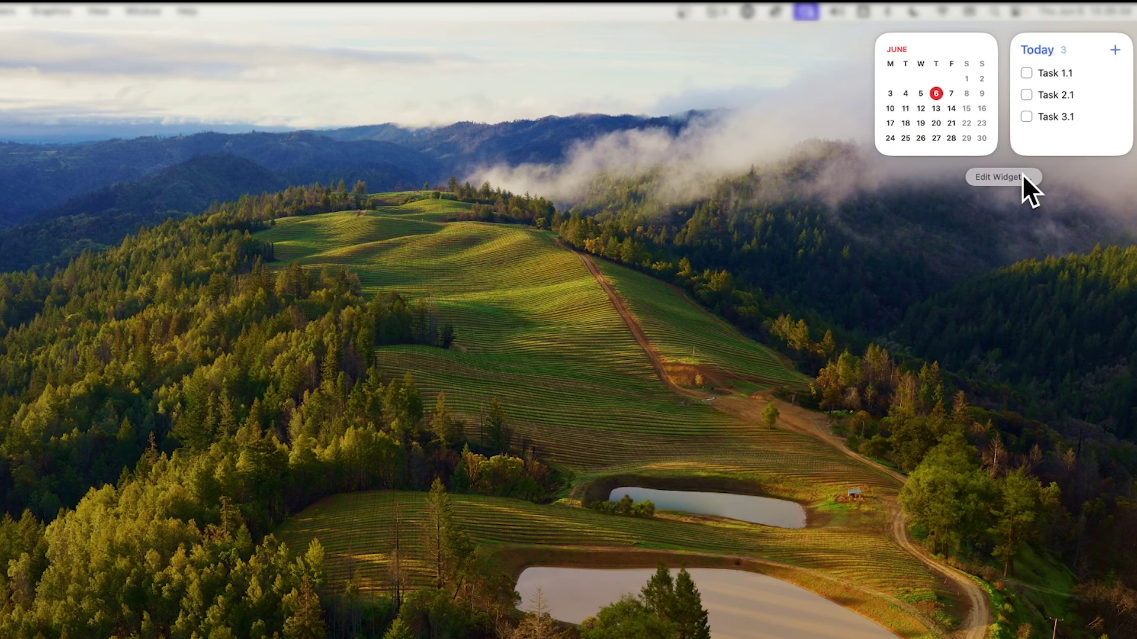
click(1022, 177)
text(ticktick)
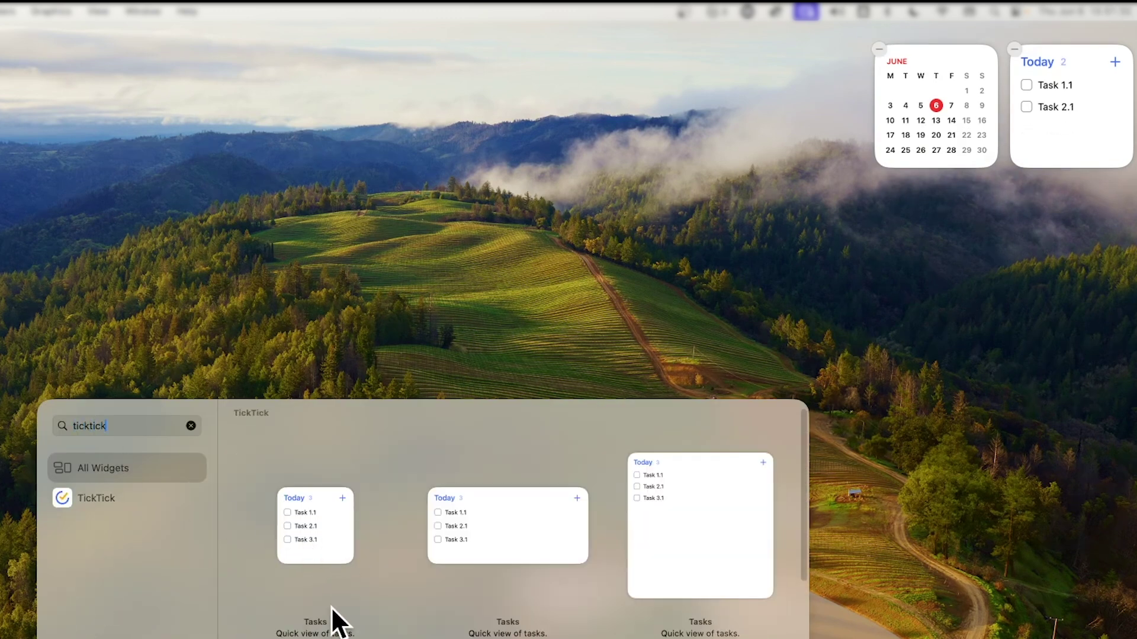
drag(340, 558, 922, 233)
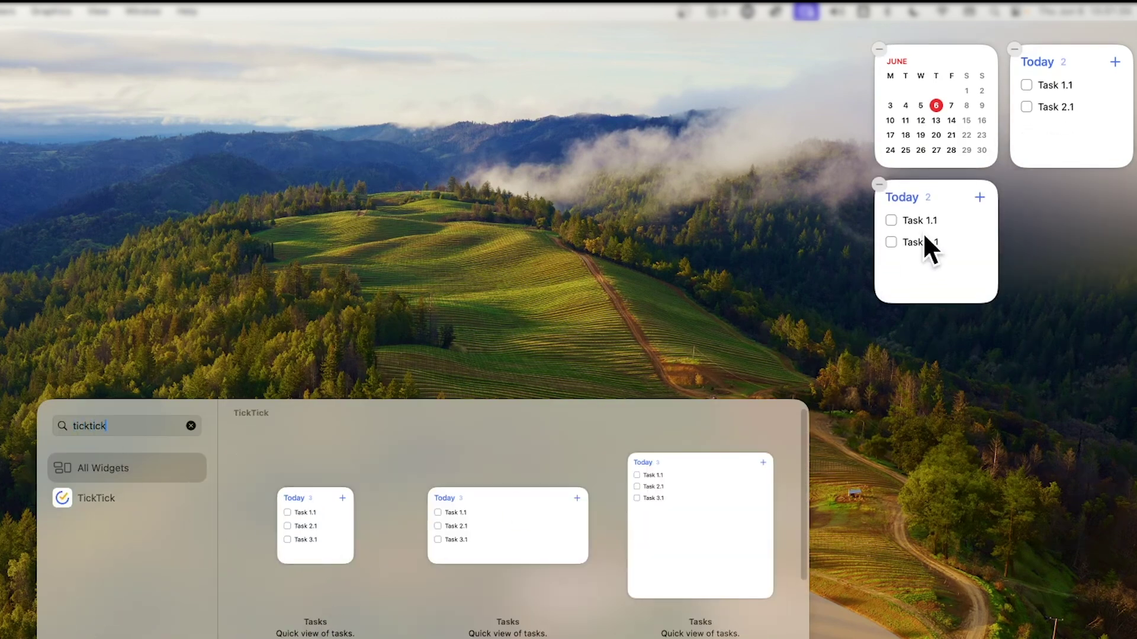
Set the new widget's View to Smart List with the Home smart list
right_click(950, 199)
click(953, 205)
click(1092, 212)
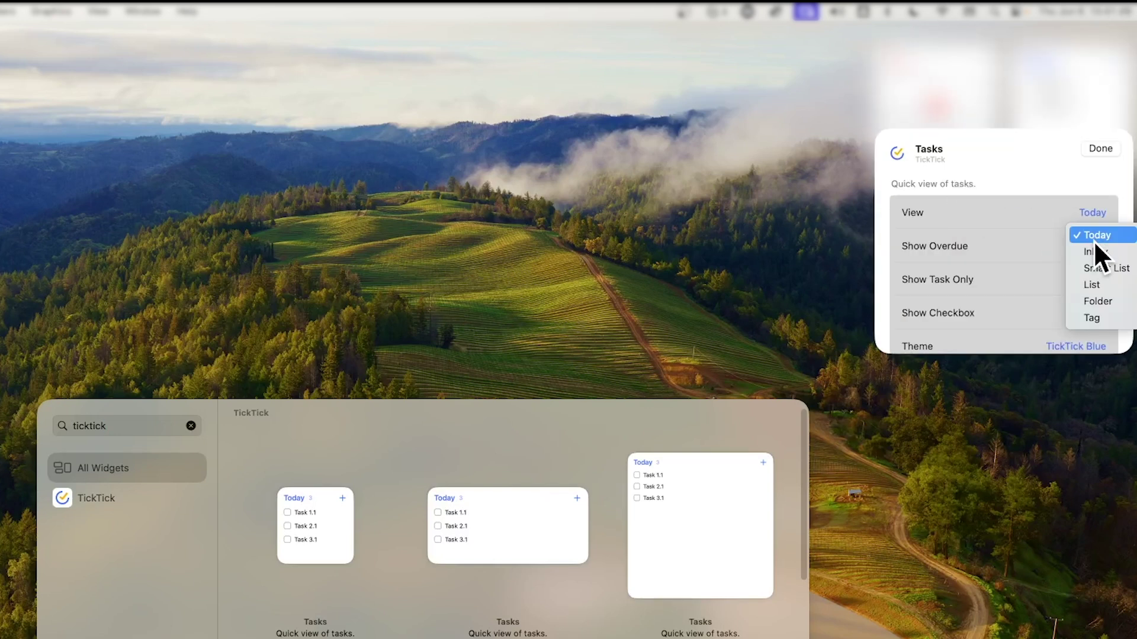
click(1098, 271)
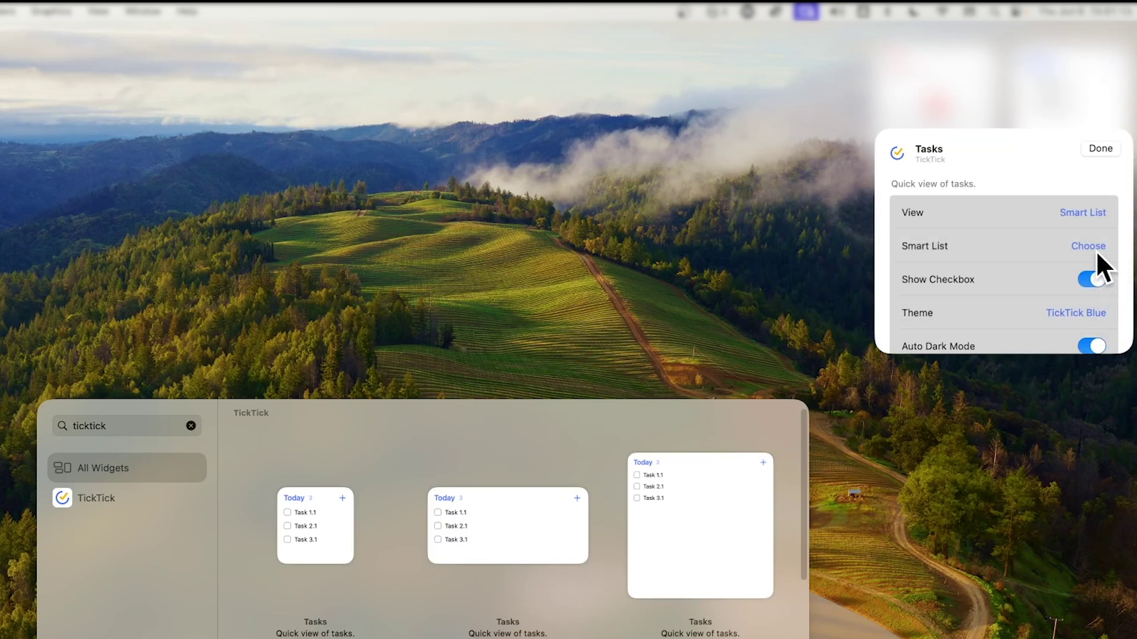
click(1094, 246)
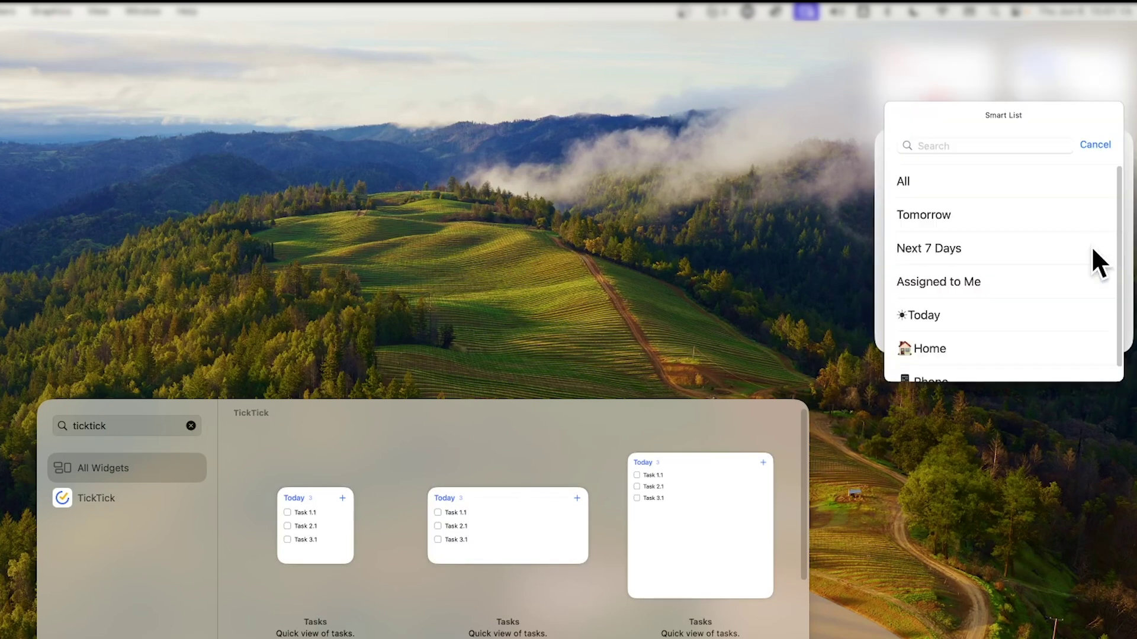
click(923, 335)
click(1101, 149)
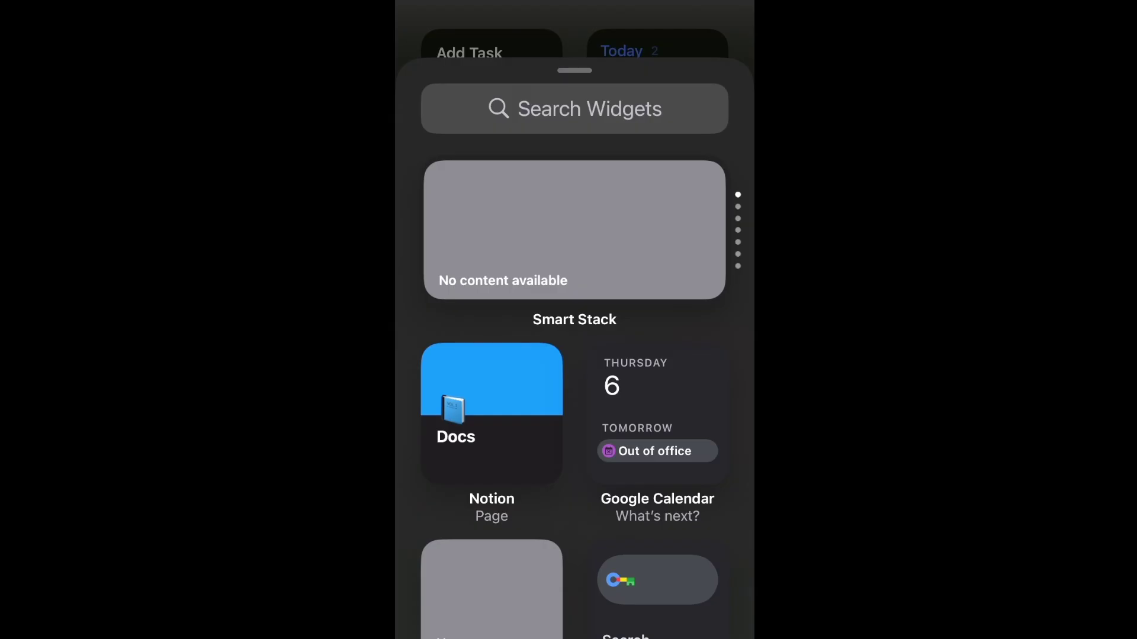
Add a small TickTick Tasks widget to the iPhone Home Screen from the widget gallery
click(545, 109)
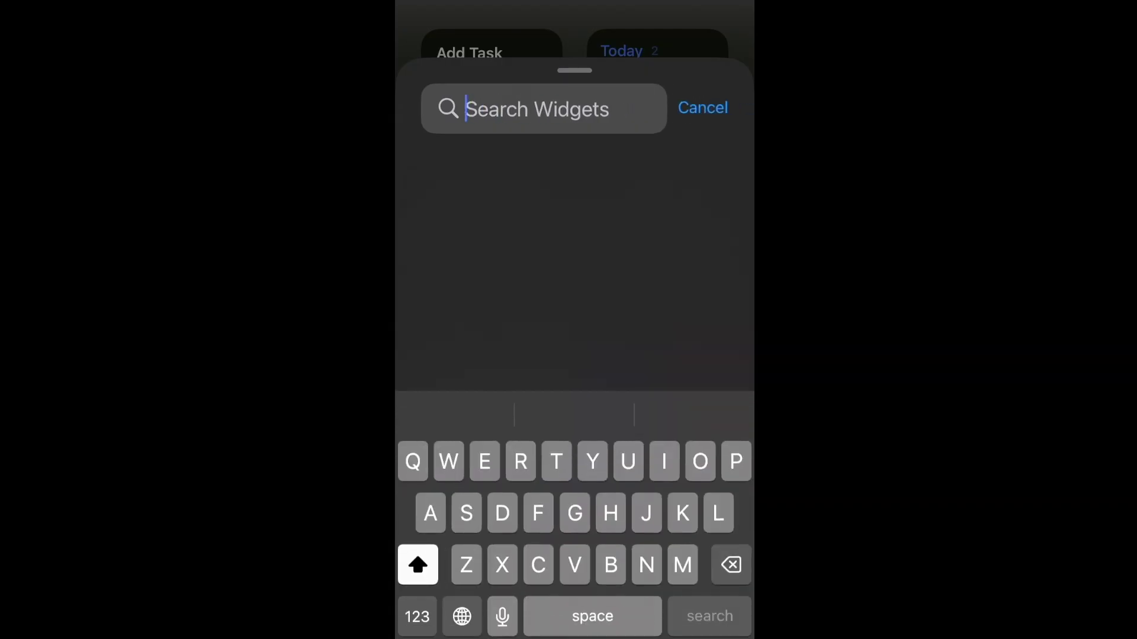
text(Tick)
click(517, 180)
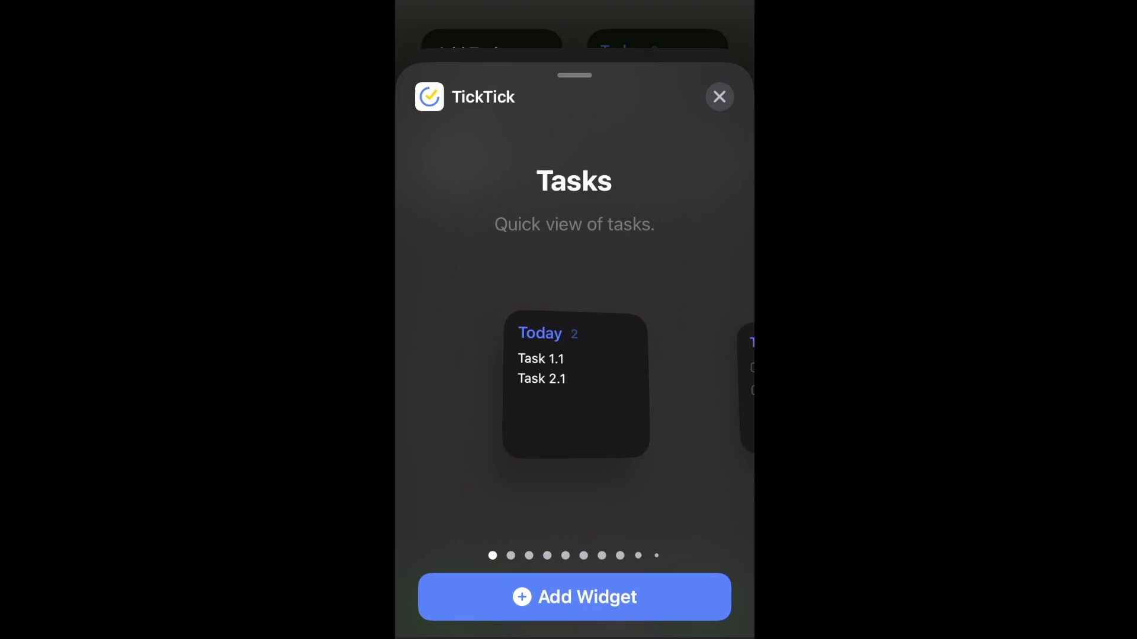
drag(621, 379, 444, 379)
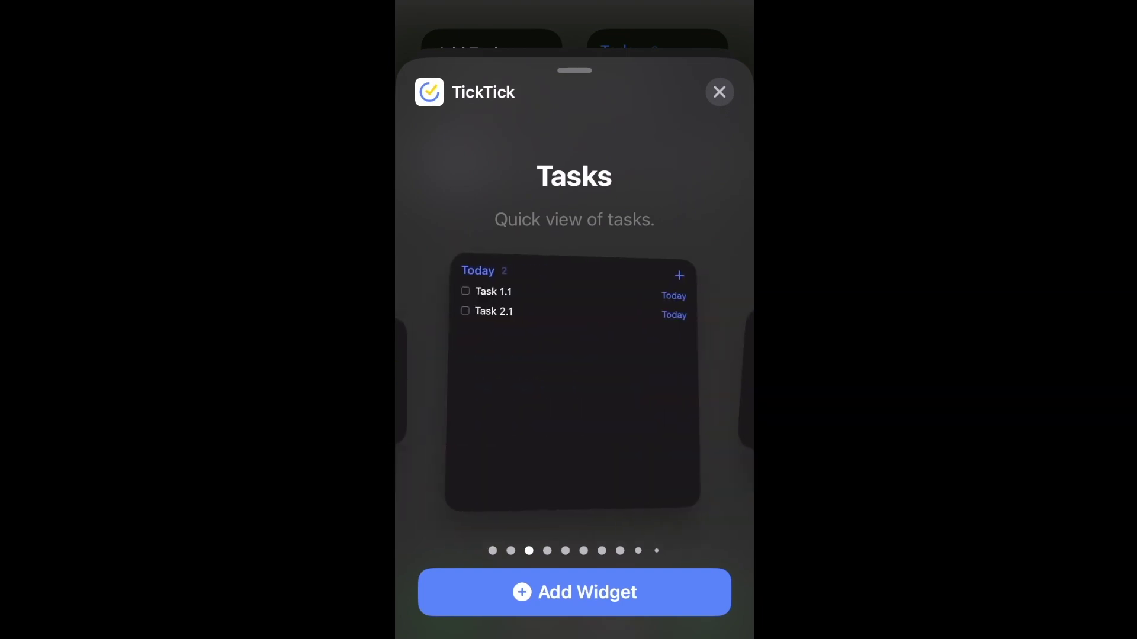
drag(651, 385, 473, 385)
click(574, 592)
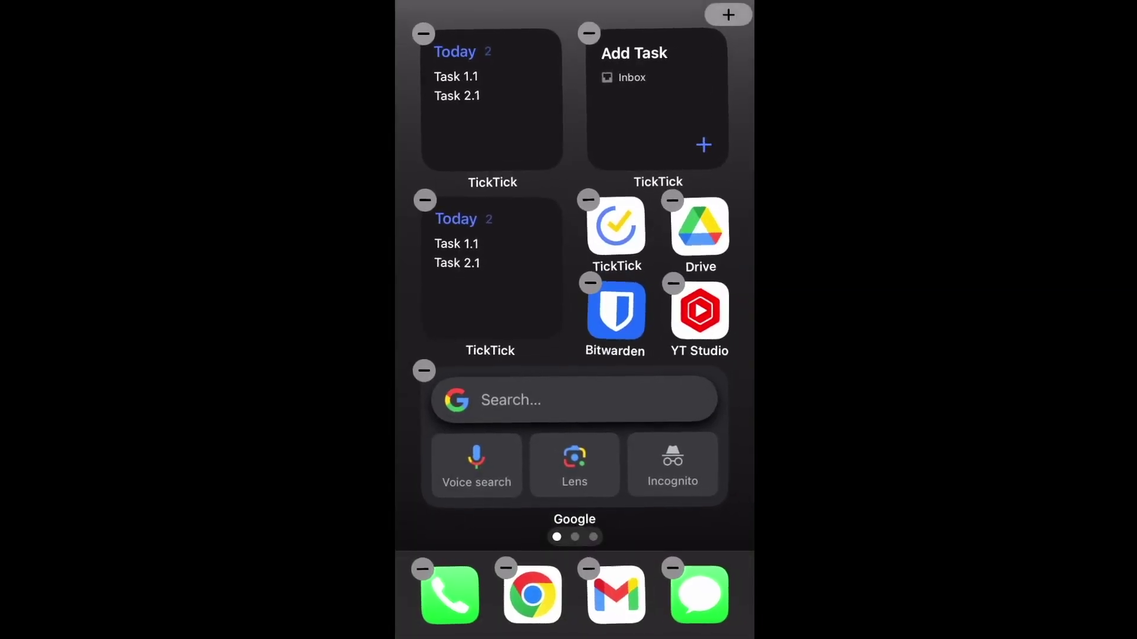
Set the top-left TickTick widget to show the Phone smart list, then launch TickTick
click(491, 100)
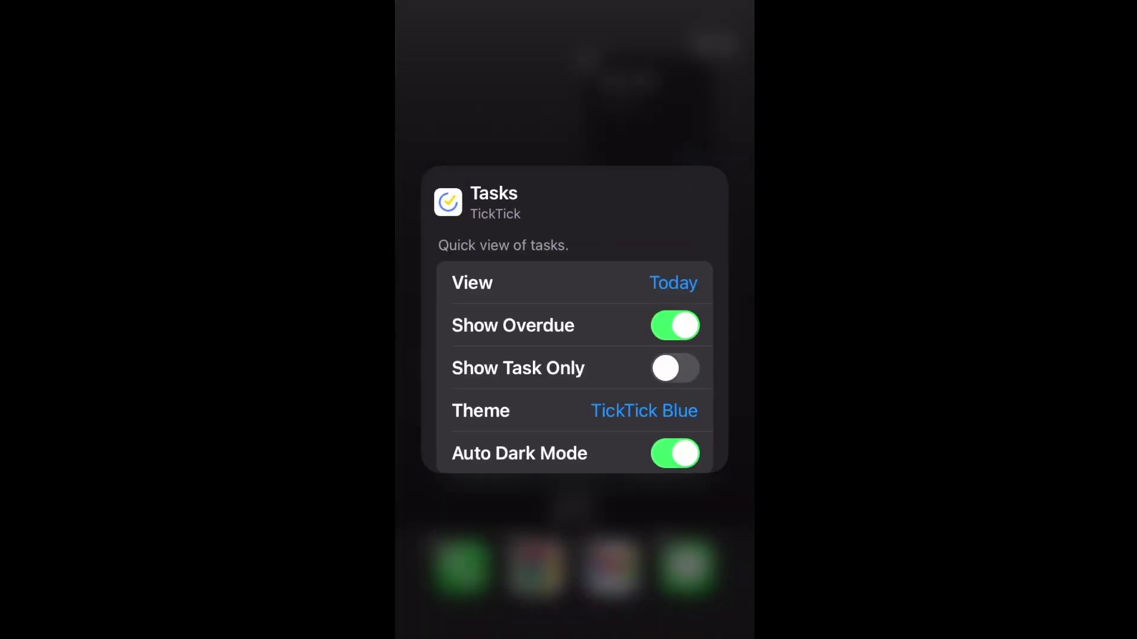
click(673, 283)
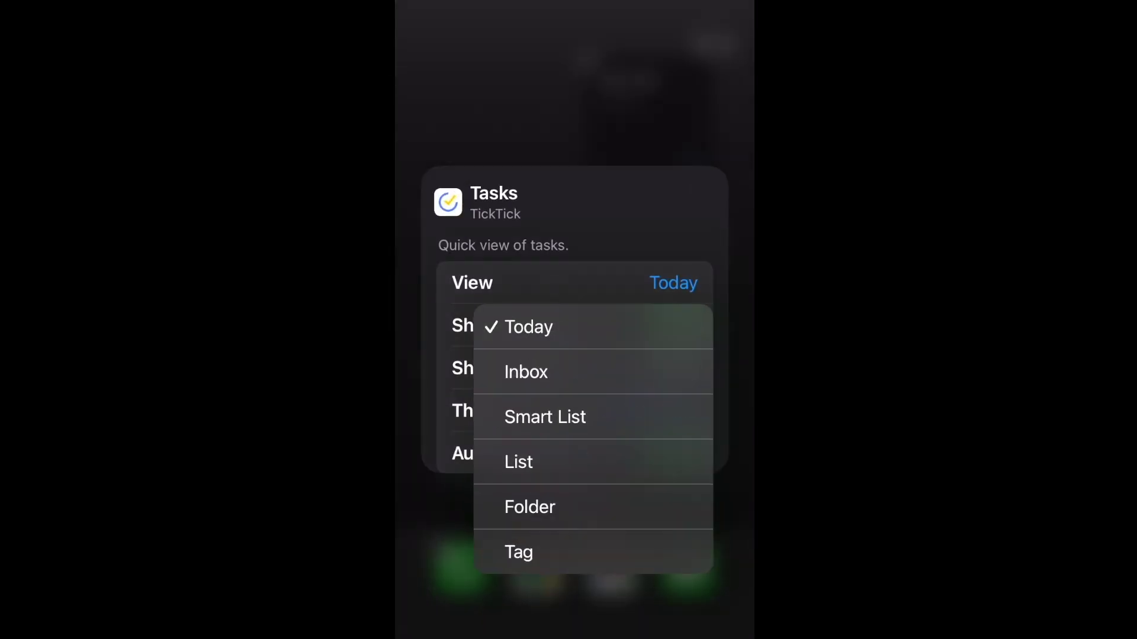
click(545, 417)
click(667, 325)
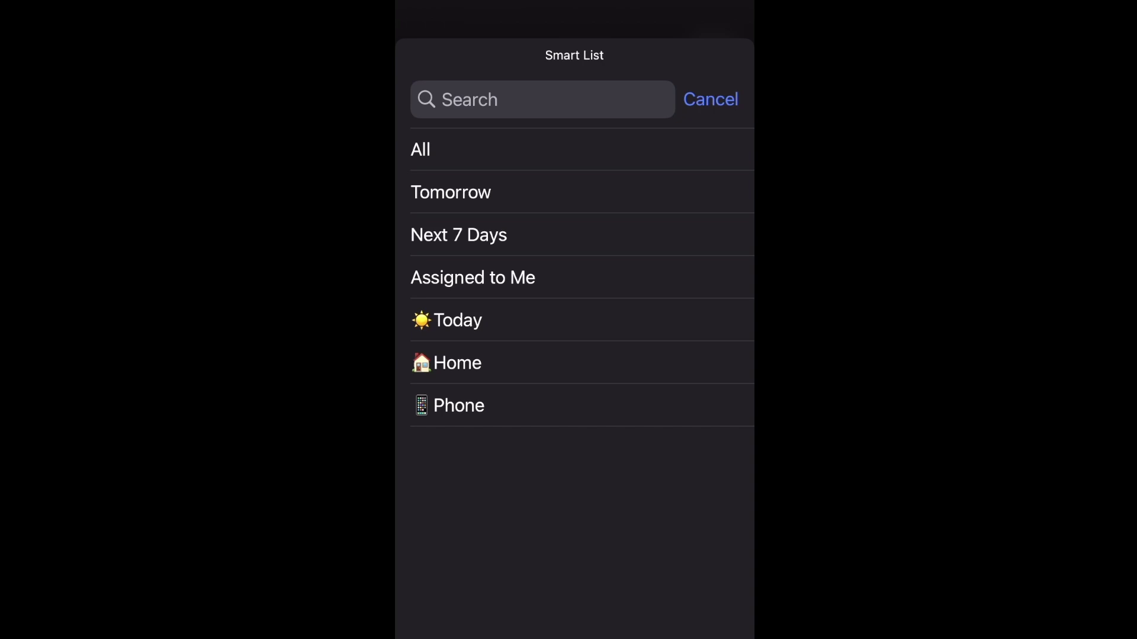
click(448, 406)
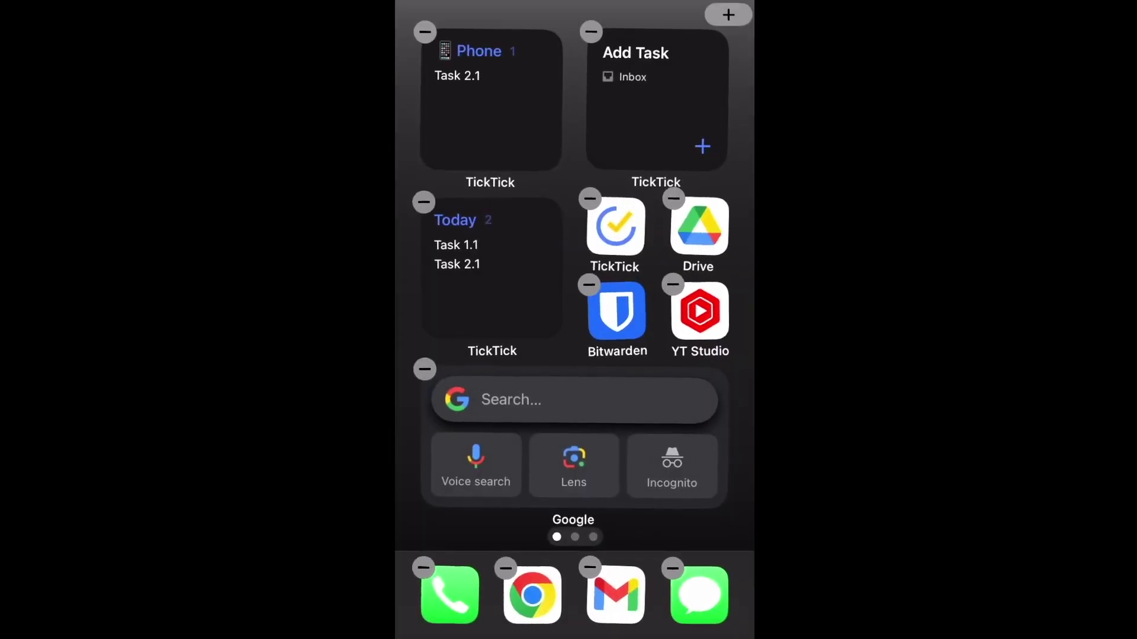
click(492, 101)
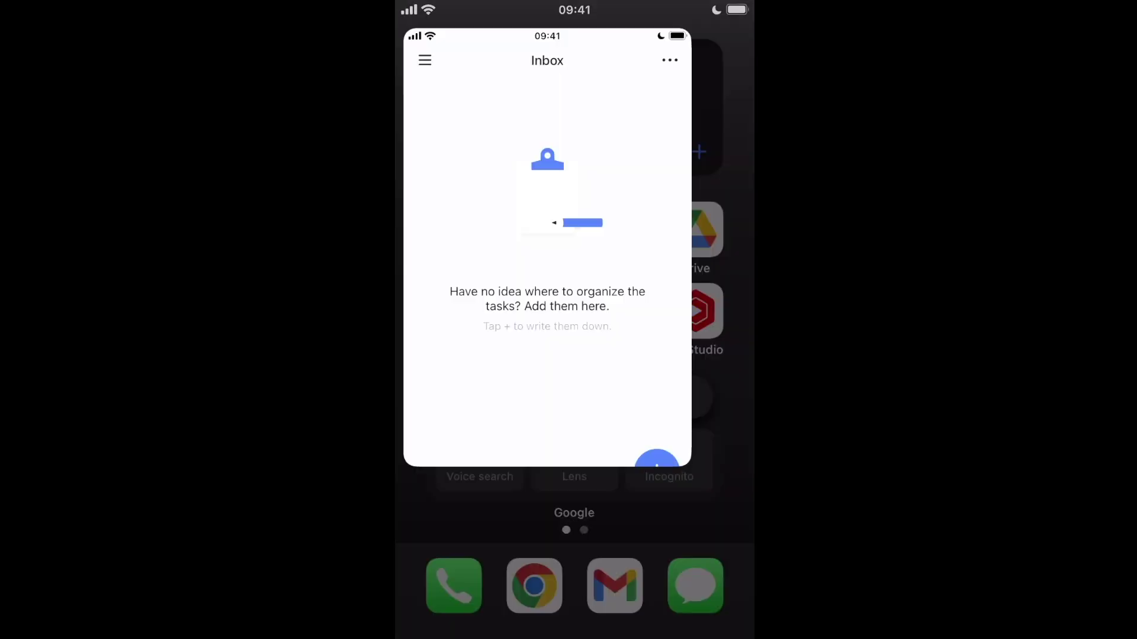